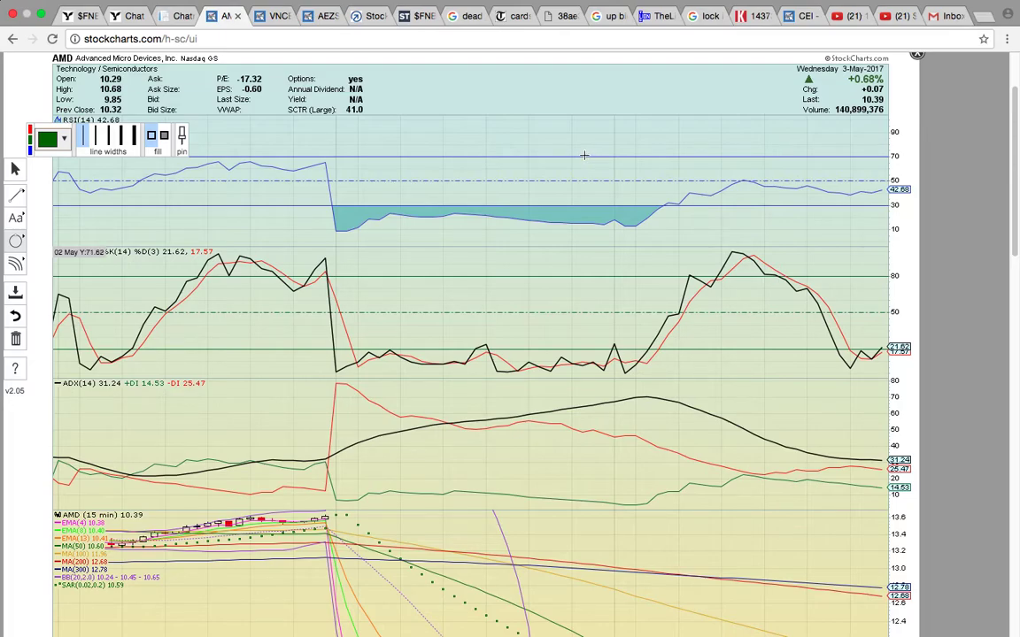
- Circle the AMD 2 May gap-down with a large ellipse and a smaller one near its top
scroll(584, 155, "down", 5)
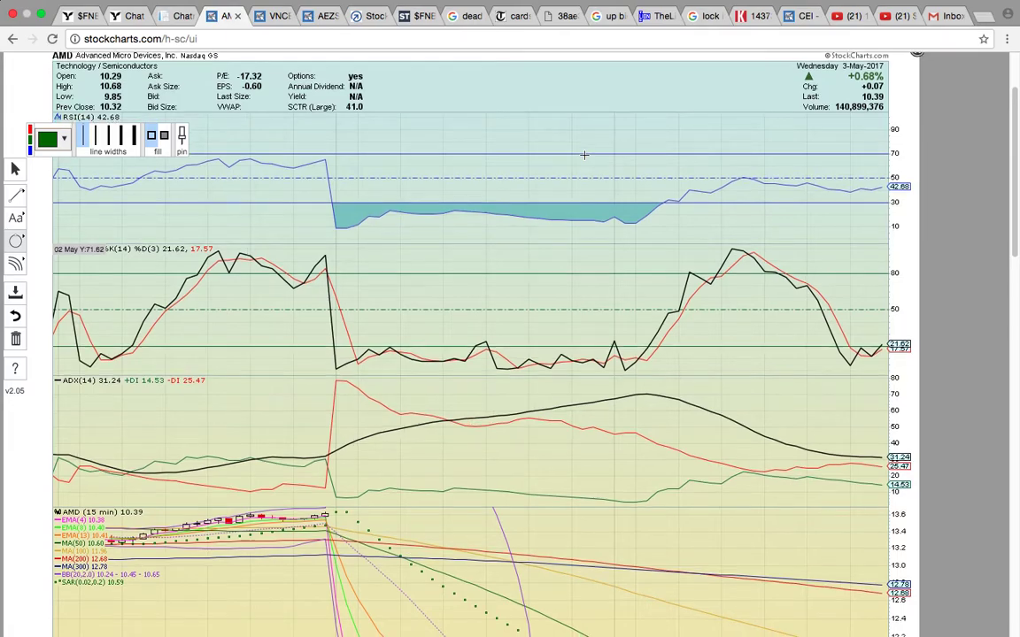
scroll(584, 155, "down", 8)
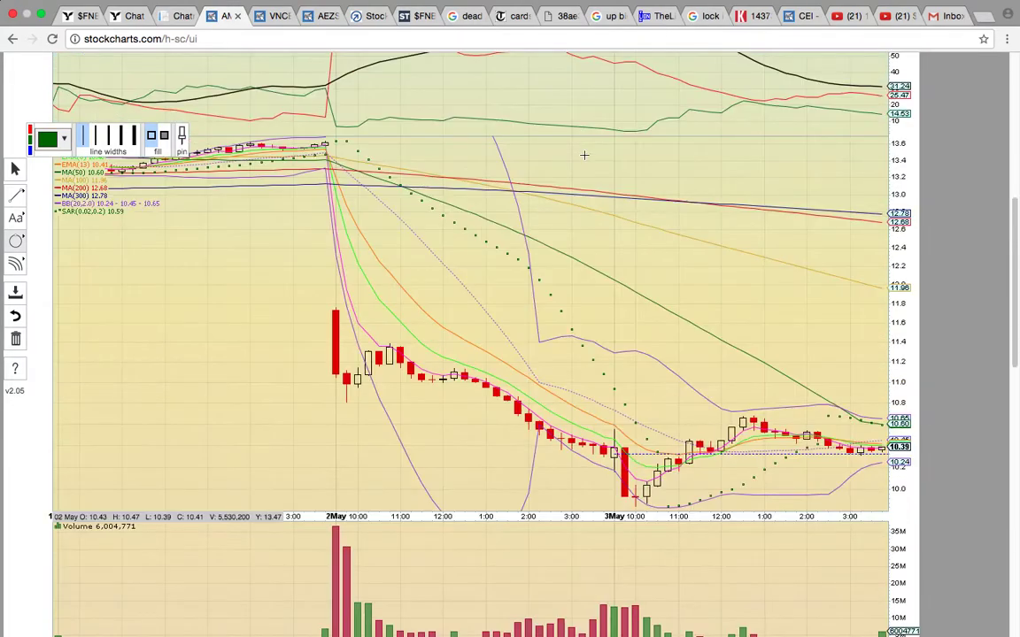
scroll(585, 154, "down", 3)
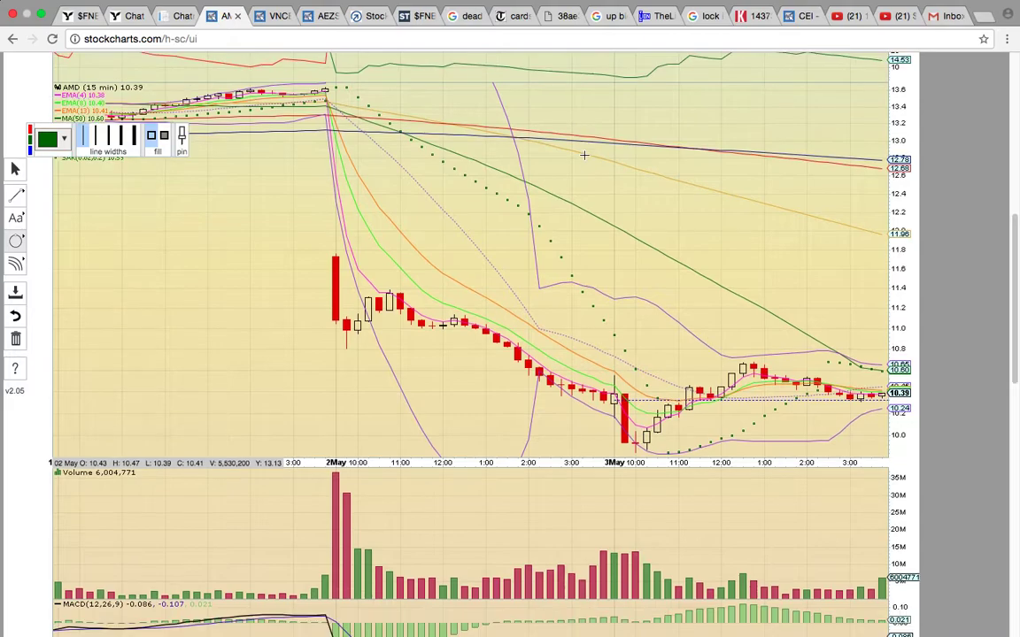
scroll(408, 241, "up", 1)
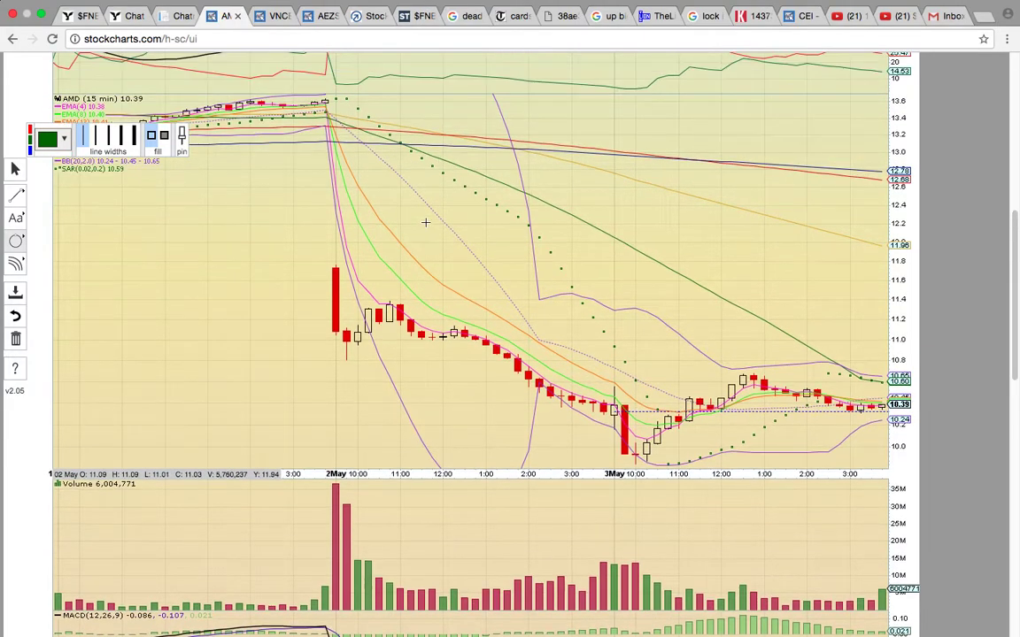
mouse_move(378, 281)
left_mouse_down()
mouse_move(296, 64)
mouse_move(287, 86)
left_mouse_up()
left_click_drag(395, 164, 347, 146)
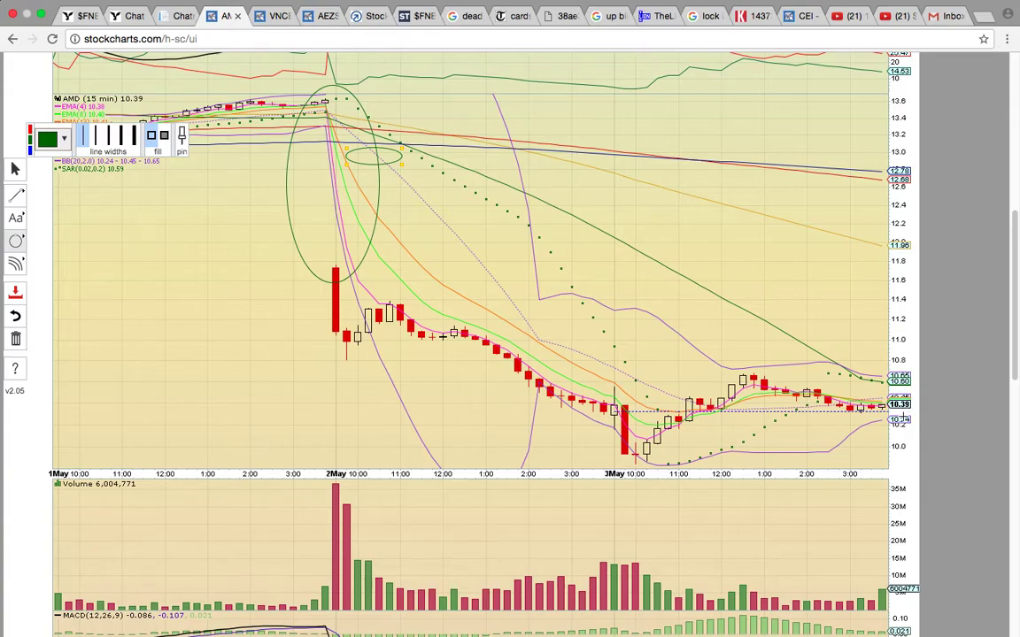
- Draw a green ellipse around the low candles near 3 May 10:00
left_click_drag(679, 468, 608, 439)
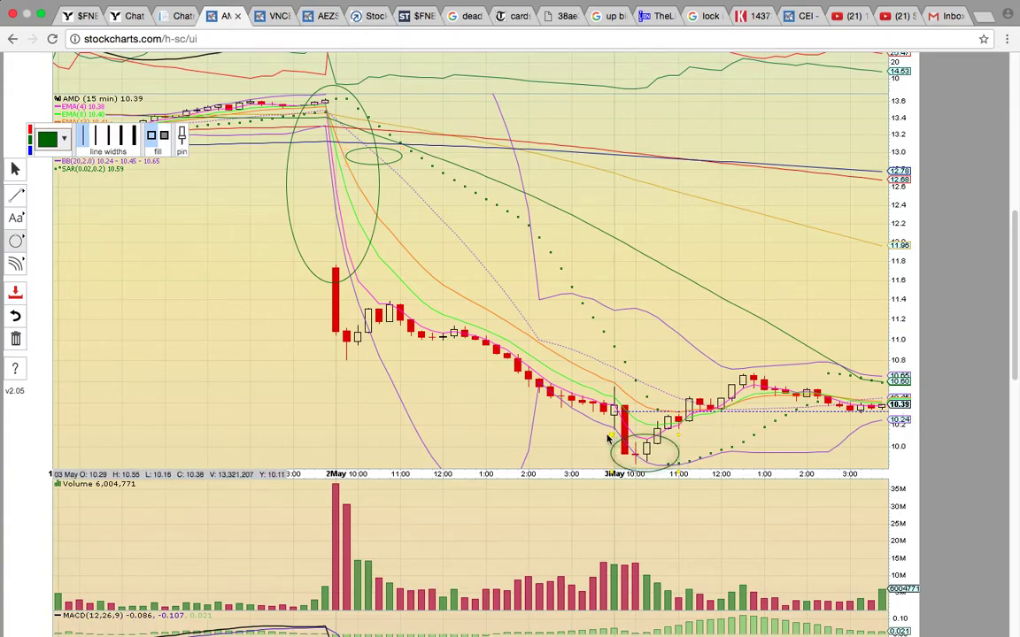
- Add horizontal lines at the 3 May low and around 10.75, the latter red
left_click(19, 196)
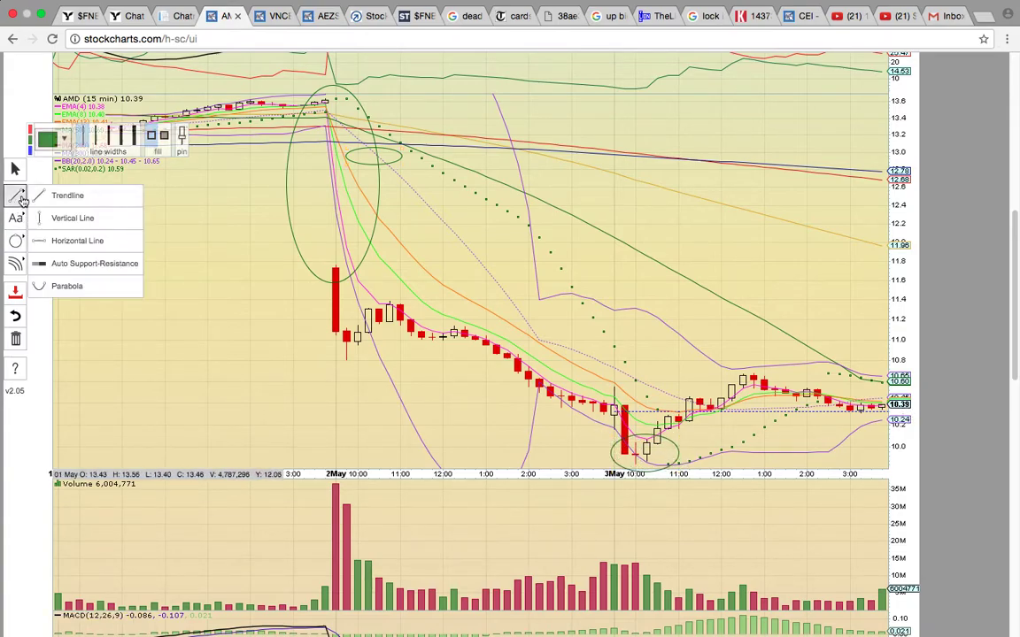
left_click(80, 240)
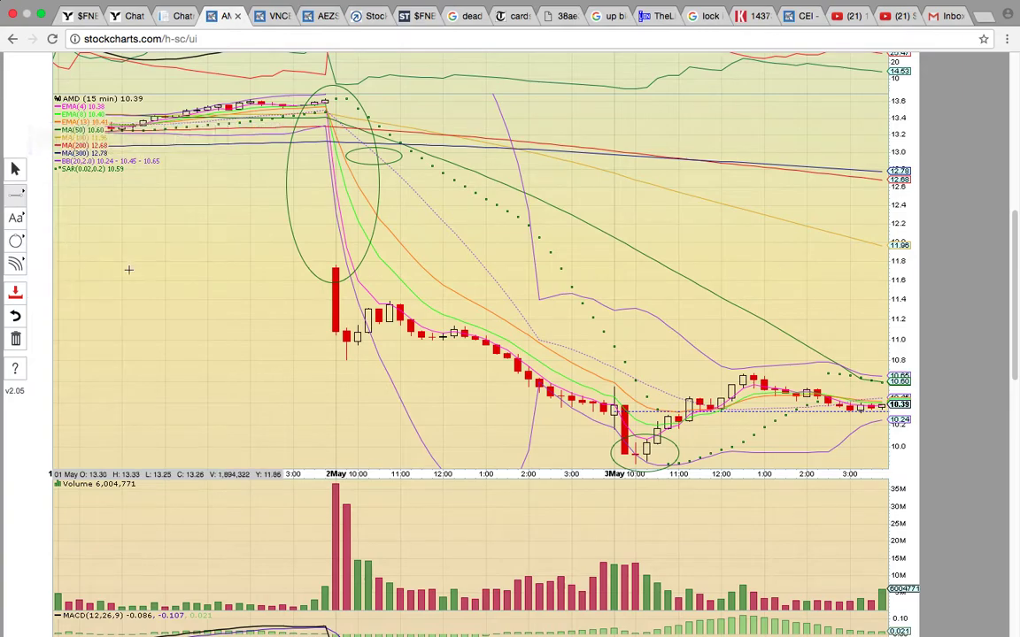
left_click(667, 456)
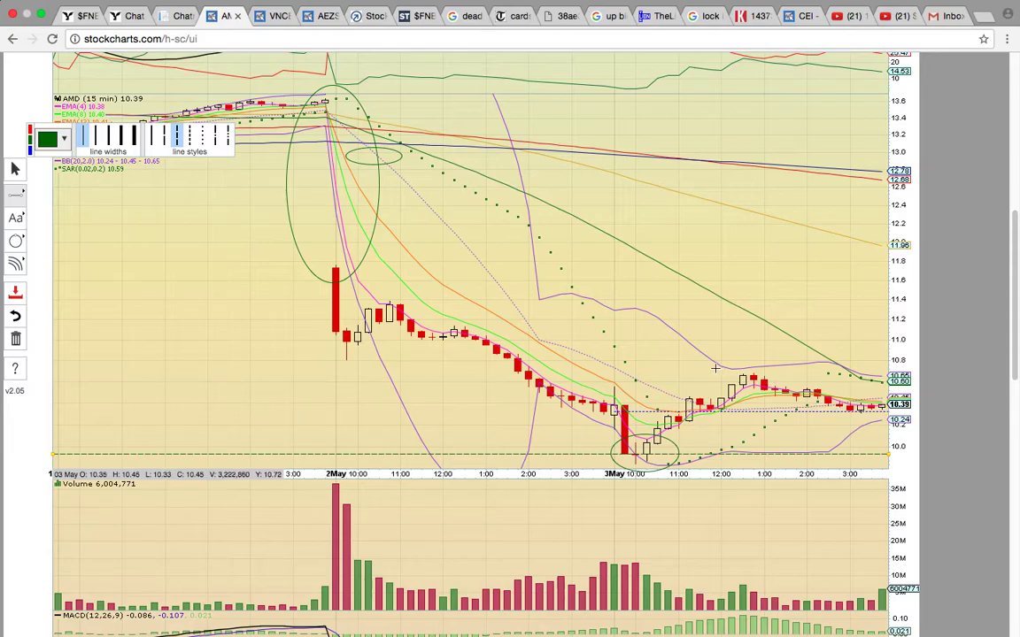
left_click(699, 375)
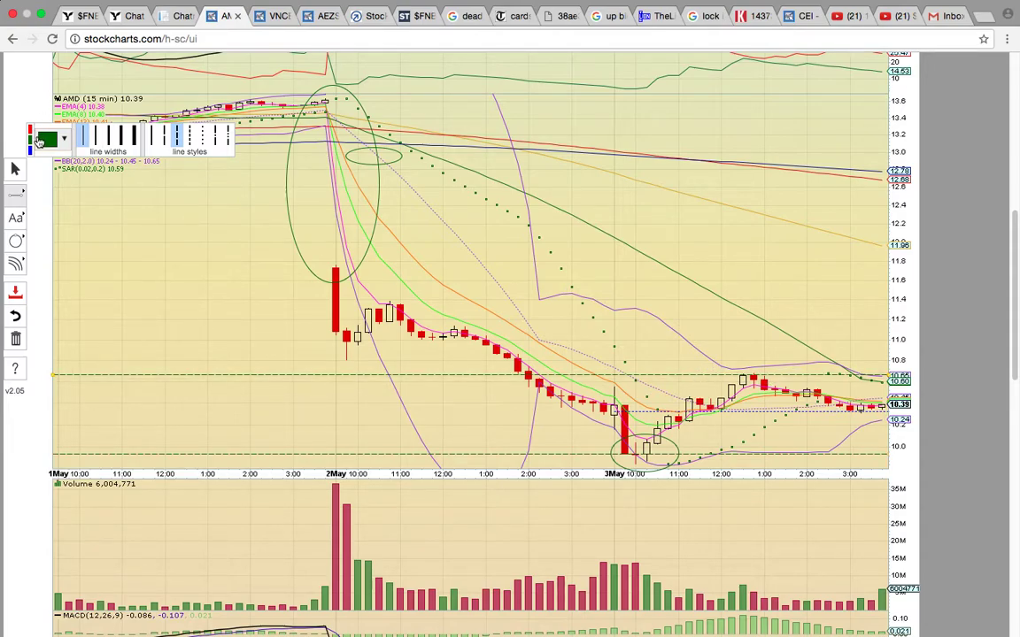
left_click(31, 131)
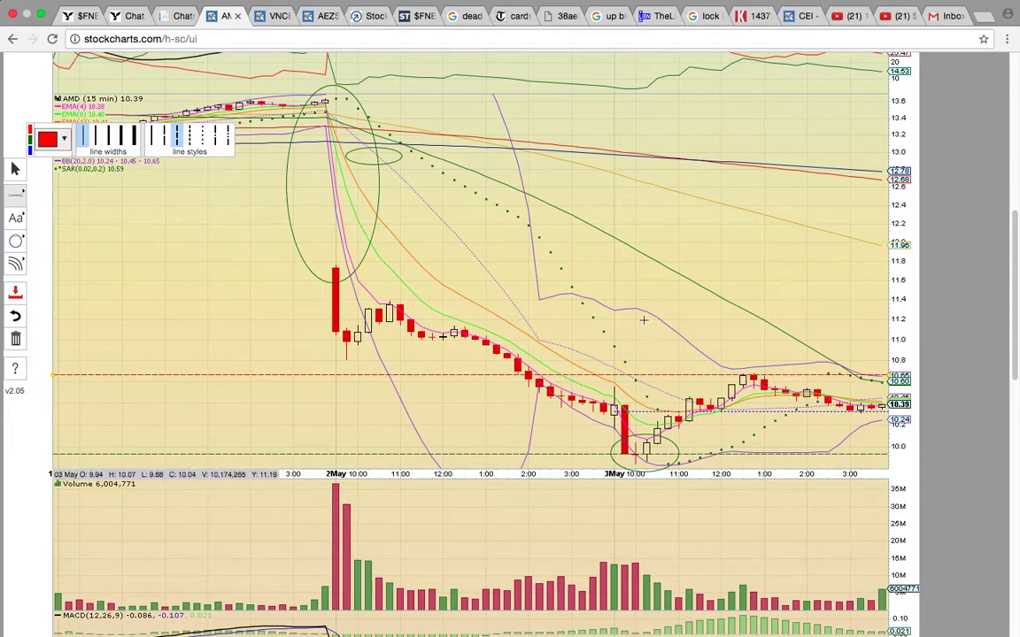
- Circle the 3 May 12:30 rebound high with a green ellipse
left_click(16, 248)
left_click(39, 264)
left_click(30, 135)
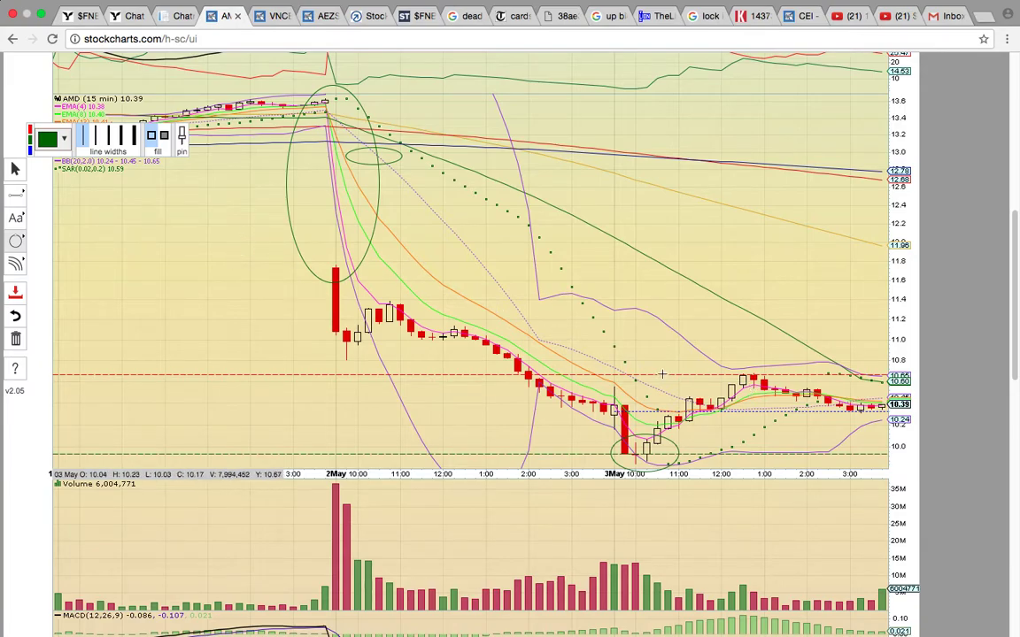
left_click_drag(752, 390, 738, 373)
- Place a red horizontal line at 11.748 and a red ellipse around the first 2 May candle's top
left_click(738, 373)
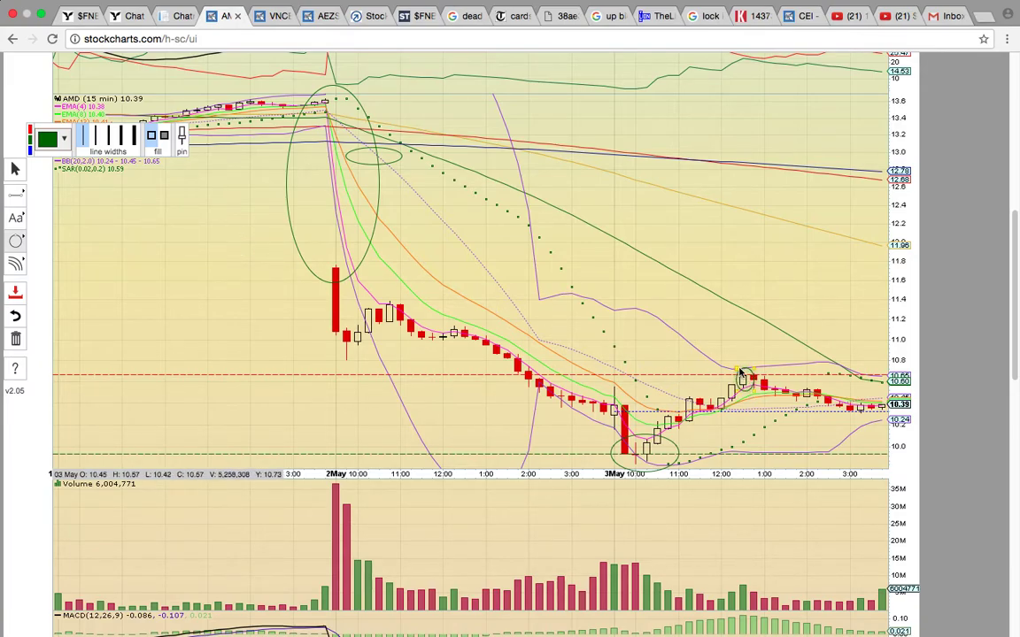
left_click(15, 192)
left_click(99, 236)
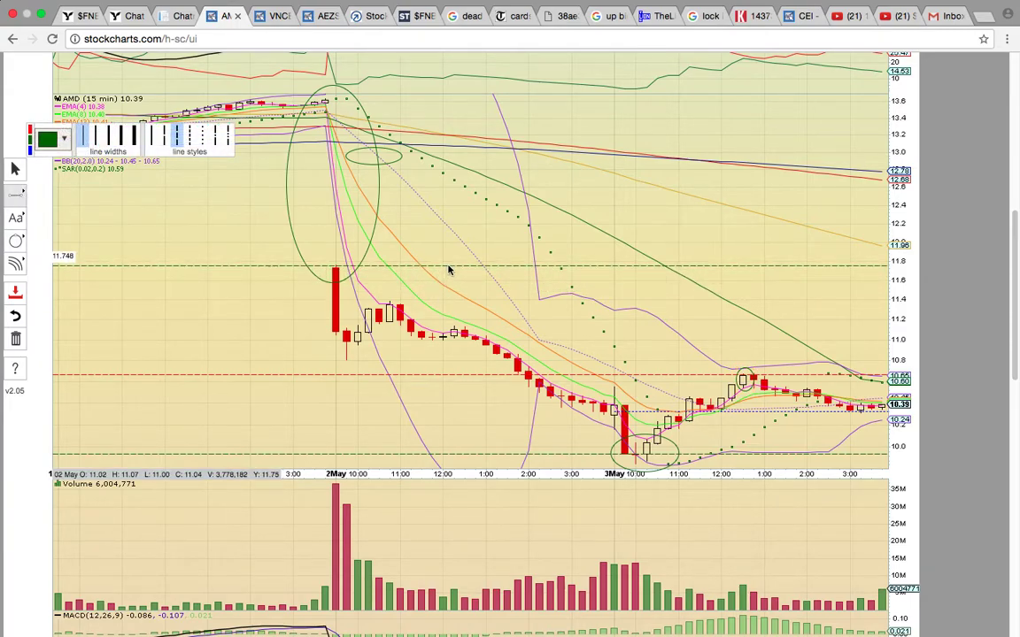
left_click(448, 268)
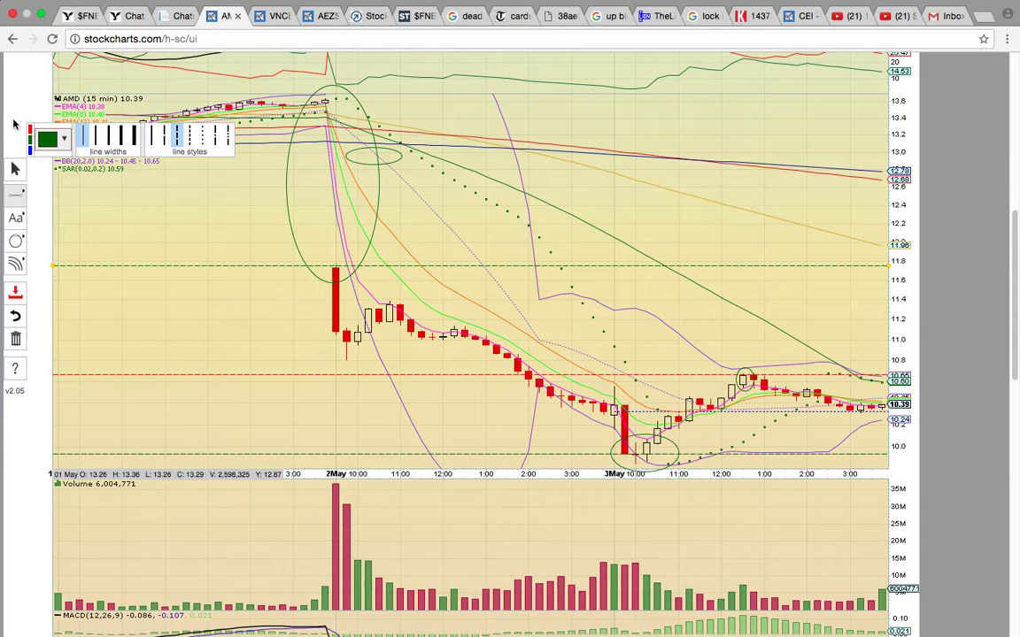
left_click(31, 129)
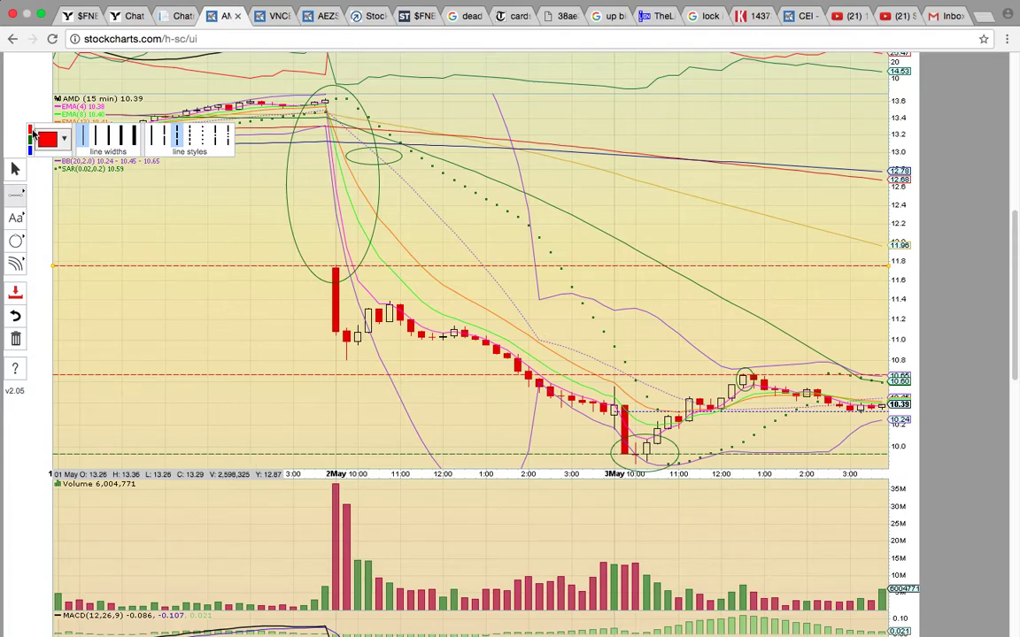
left_click(15, 241)
left_click_drag(324, 282, 358, 256)
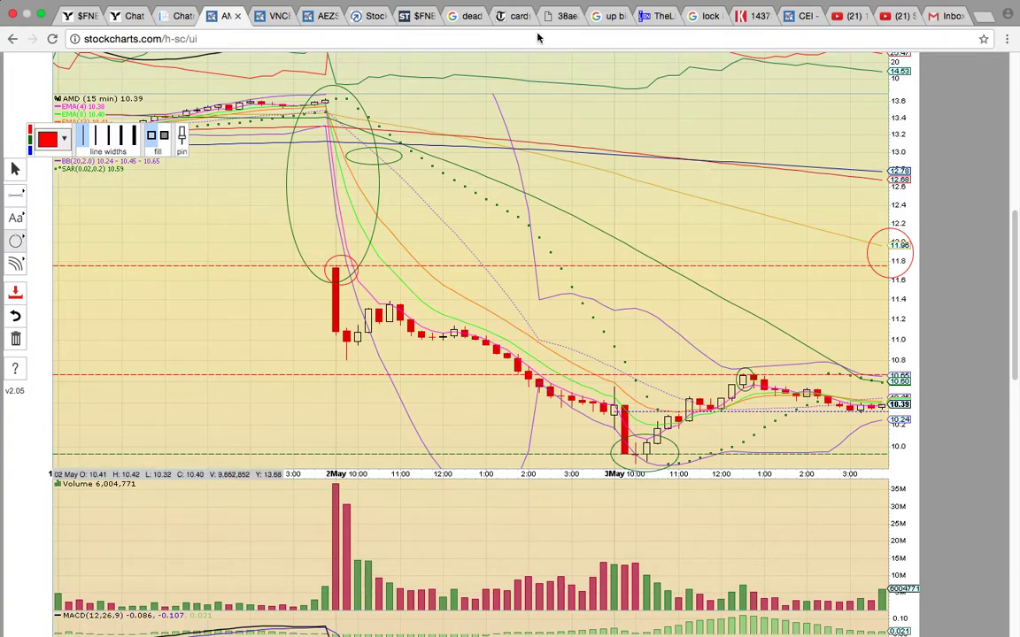
- On the VNCE chart, circle the 2 May 1:00–2:00 selloff candles and their volume spike
left_click(266, 16)
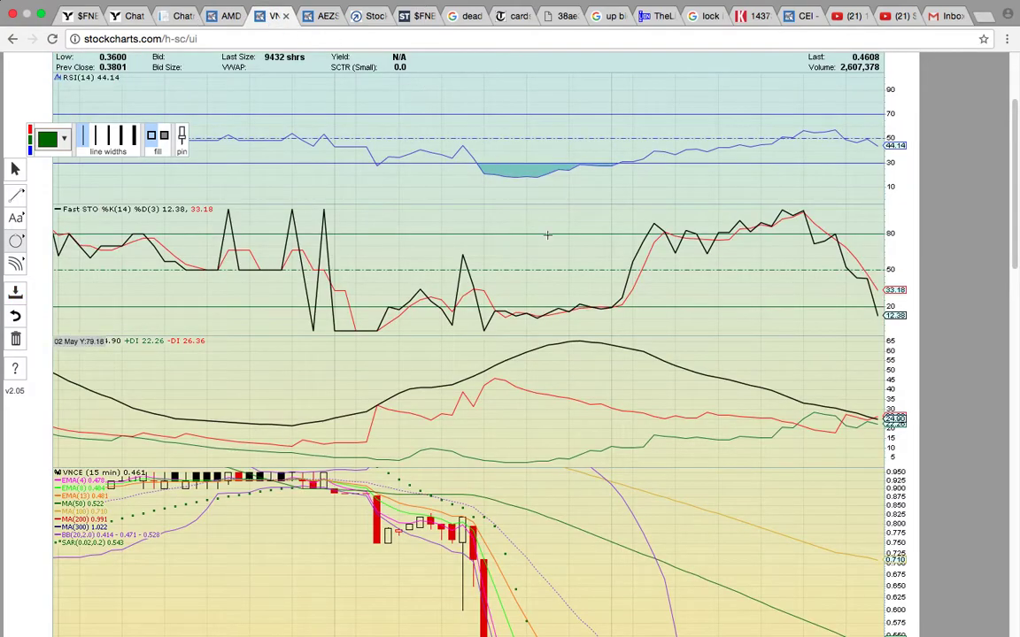
scroll(550, 246, "up", 1)
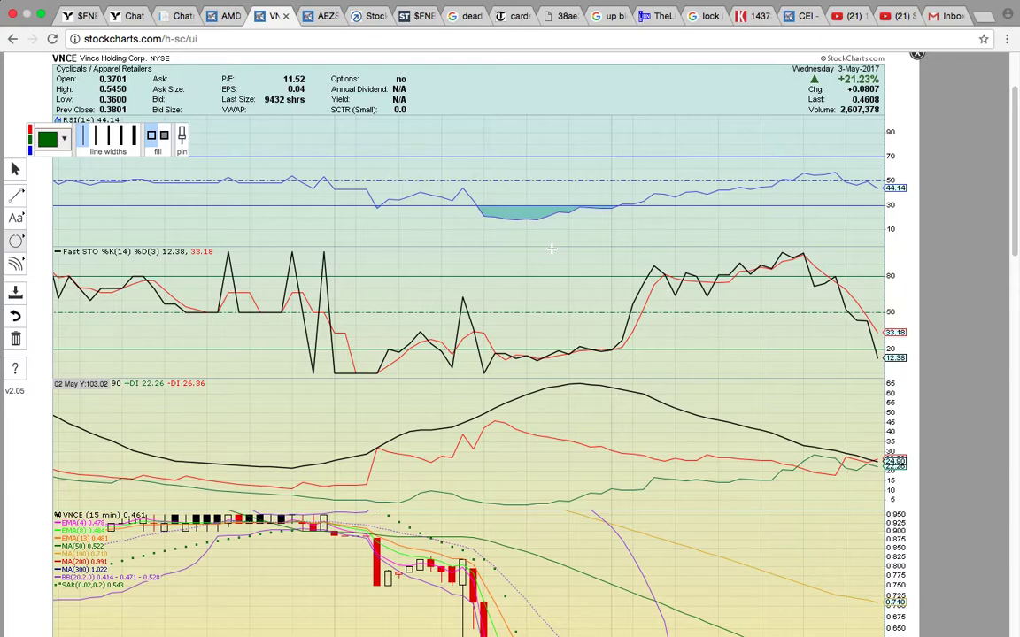
scroll(551, 249, "down", 8)
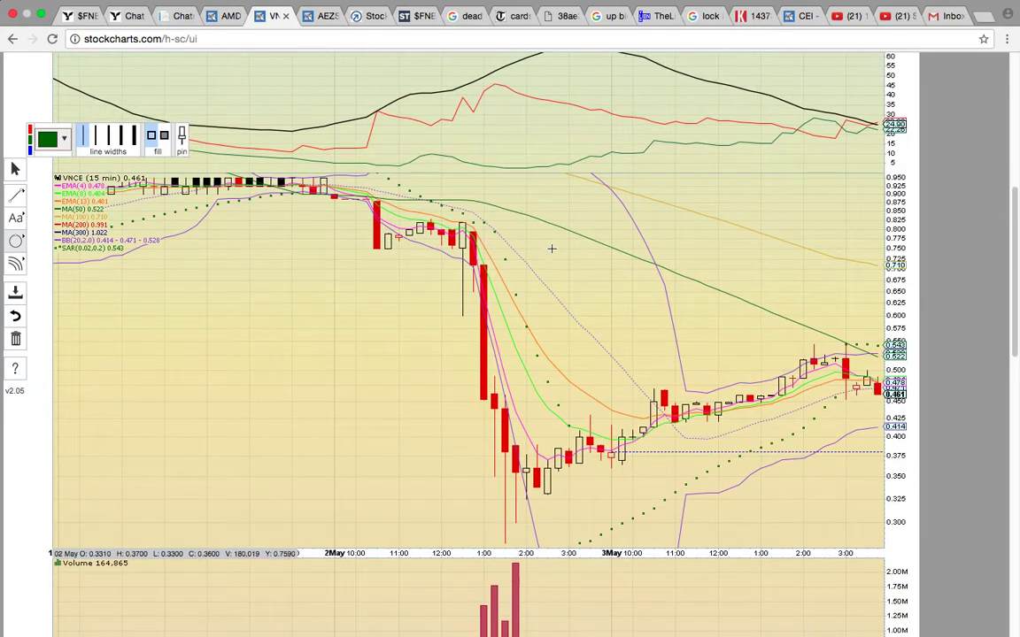
scroll(646, 271, "down", 3)
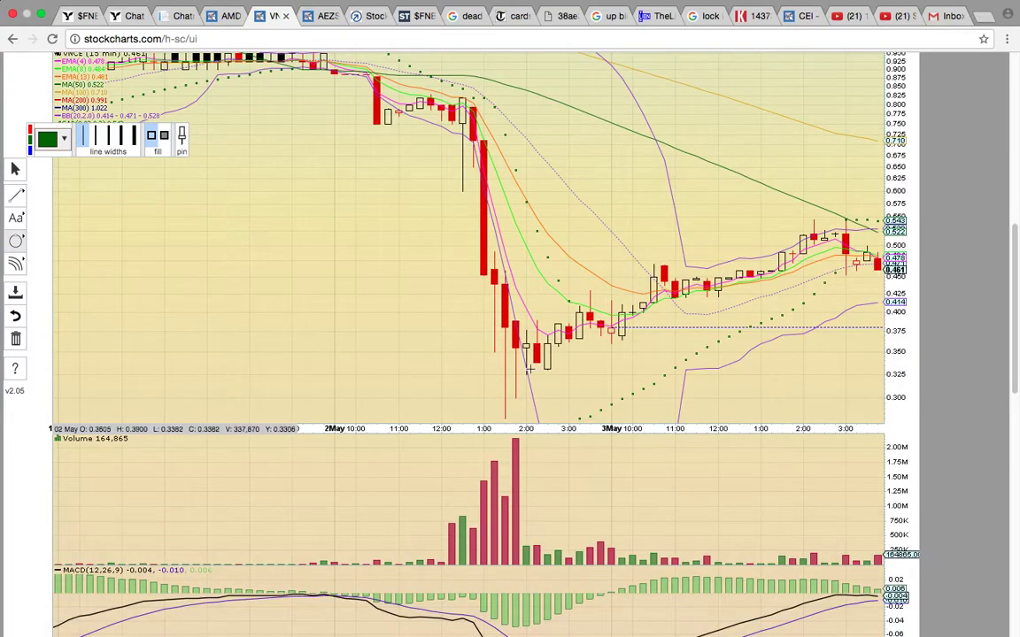
mouse_move(541, 429)
left_mouse_down()
mouse_move(449, 296)
mouse_move(441, 254)
mouse_move(489, 277)
left_mouse_up()
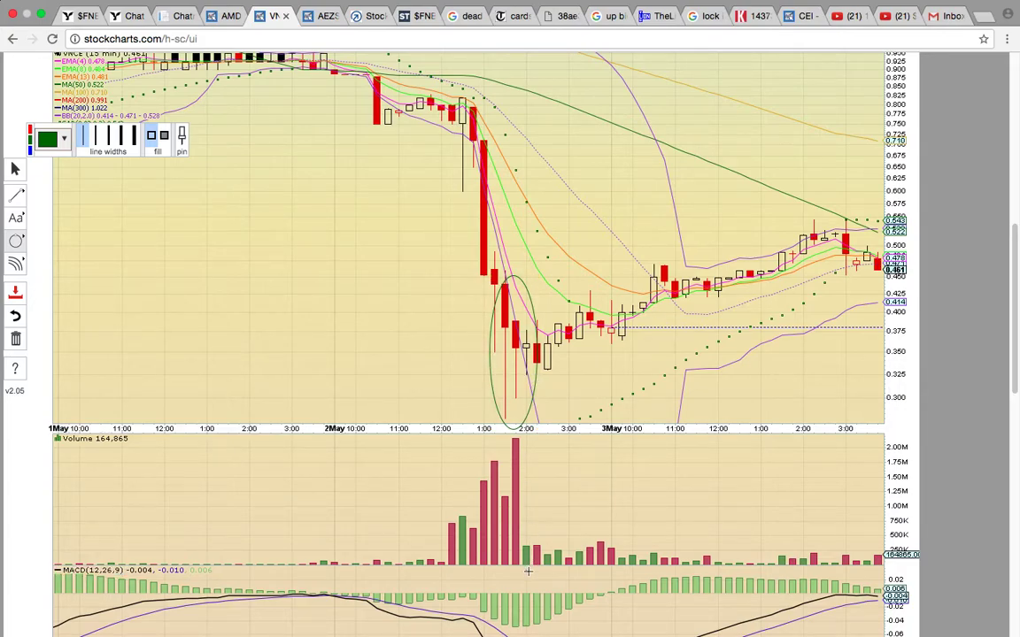
left_click_drag(525, 436, 490, 571)
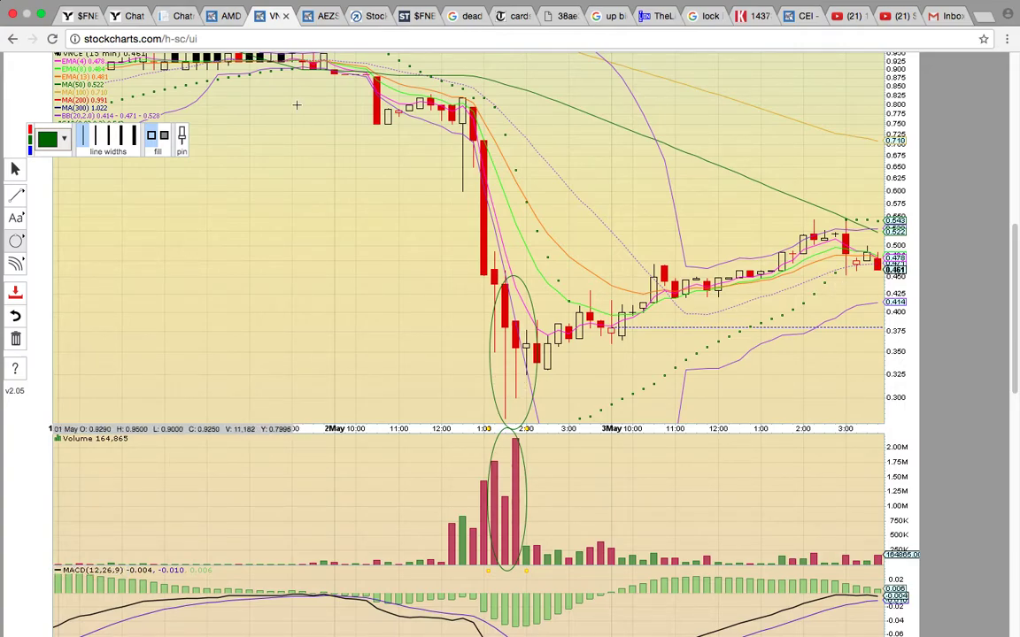
- Draw a rising channel of two parallel trendlines from the 2 May low, making the upper one red
left_click(15, 194)
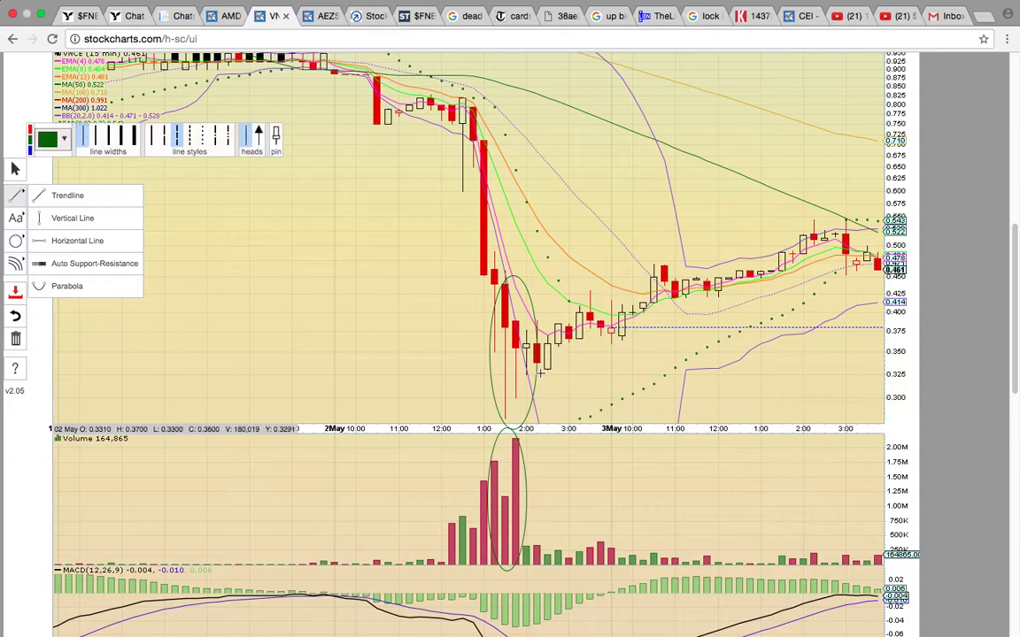
left_click_drag(520, 382, 883, 268)
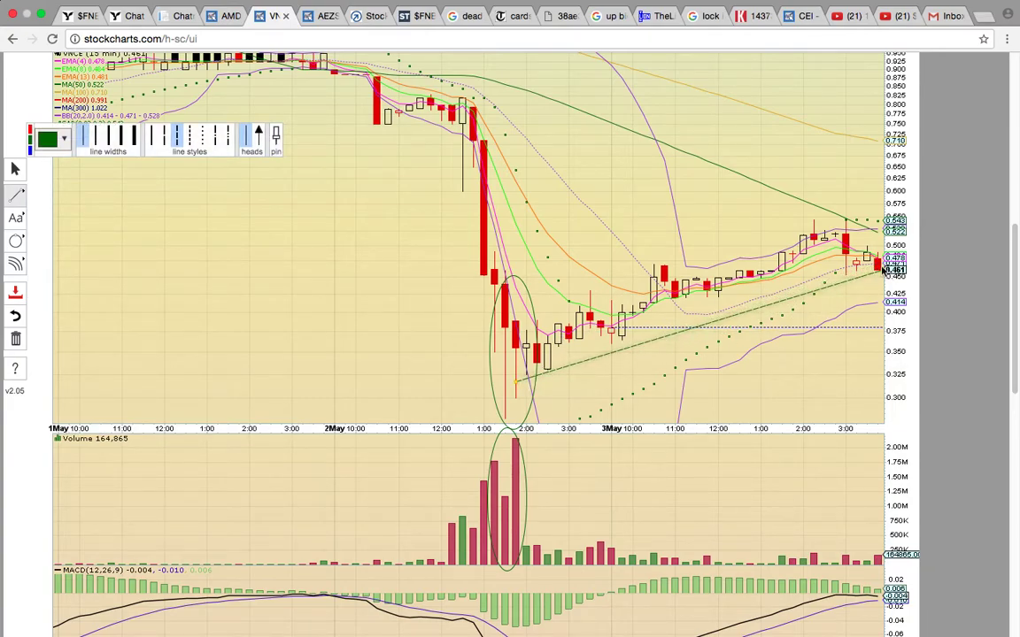
left_click_drag(515, 301, 887, 212)
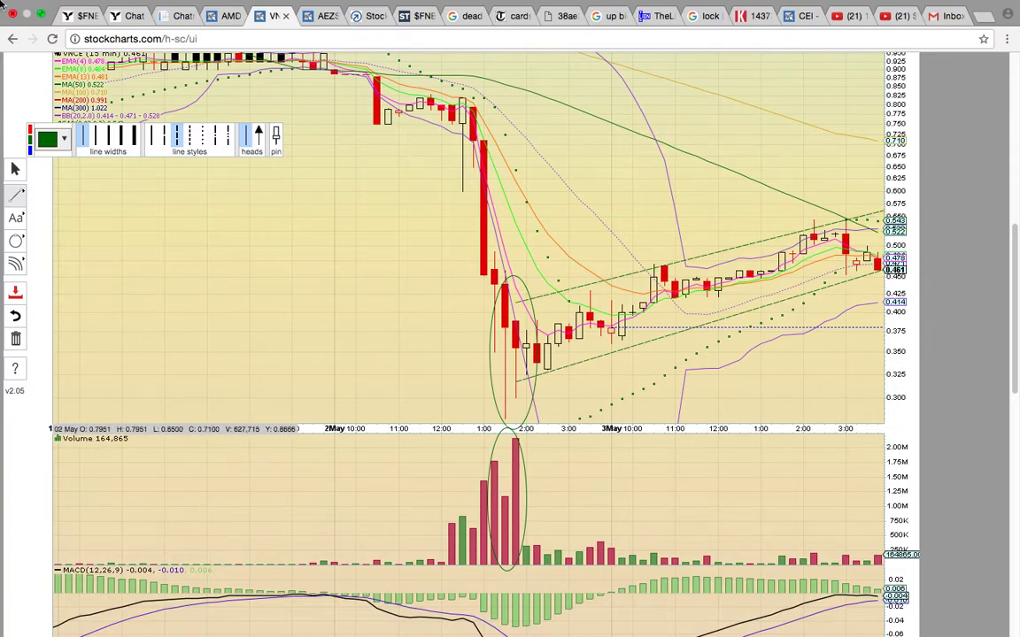
left_click(15, 168)
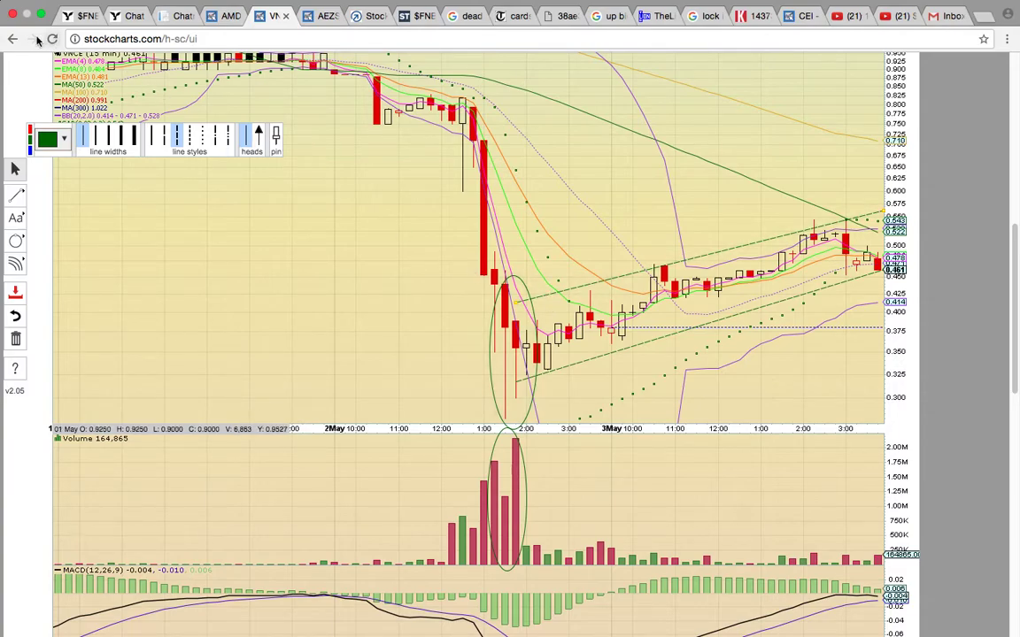
left_click(32, 130)
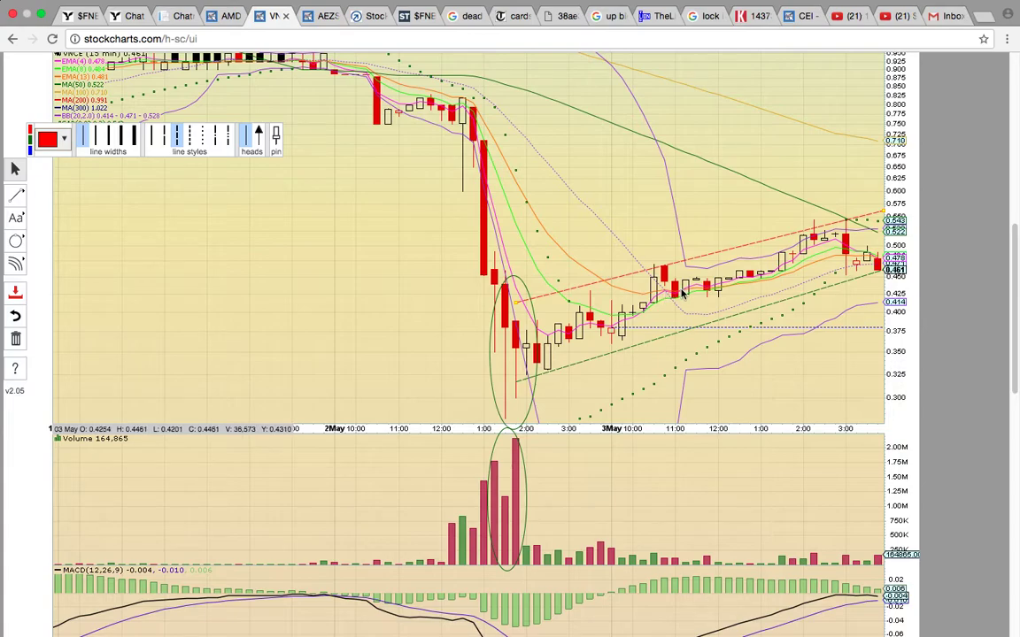
left_click(18, 242)
- Add green ellipses around the 3 May 11:00 candles, the afternoon high, and the 0.710 and 0.414 labels
left_click(31, 137)
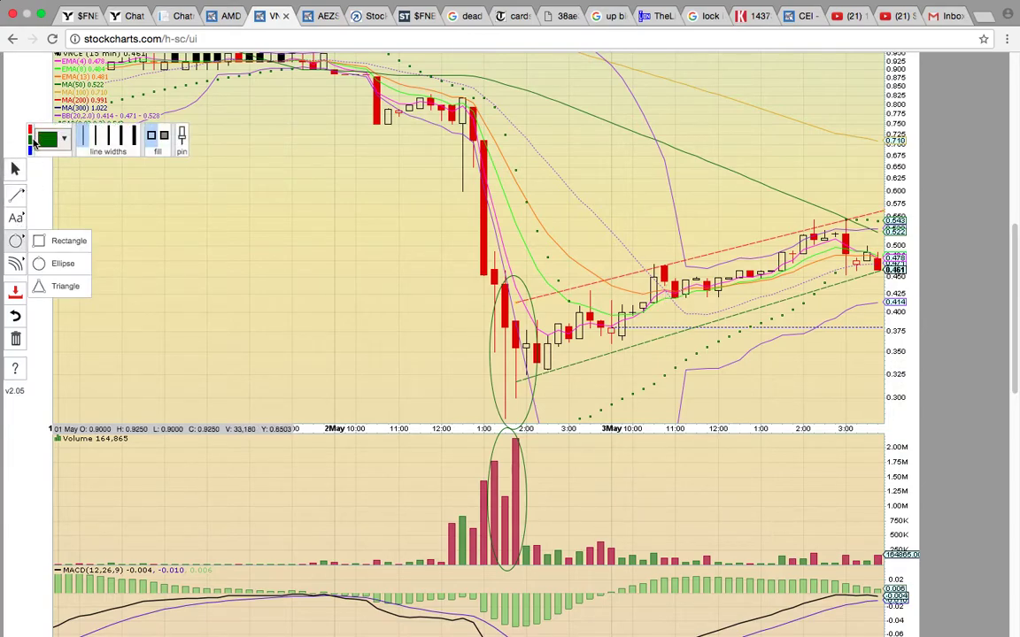
left_click_drag(684, 308, 654, 258)
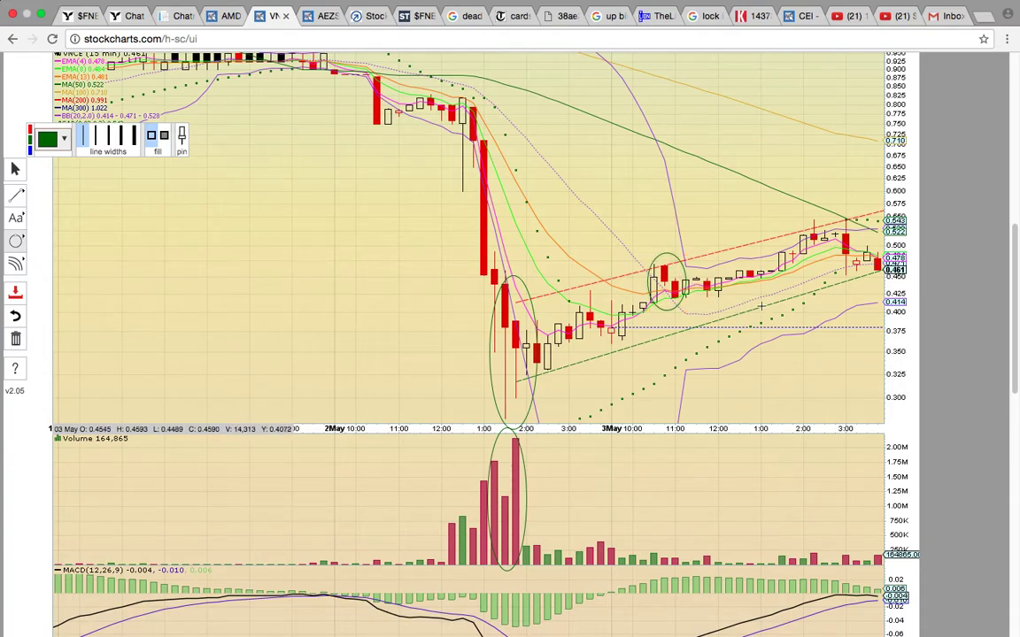
left_click_drag(857, 246, 823, 206)
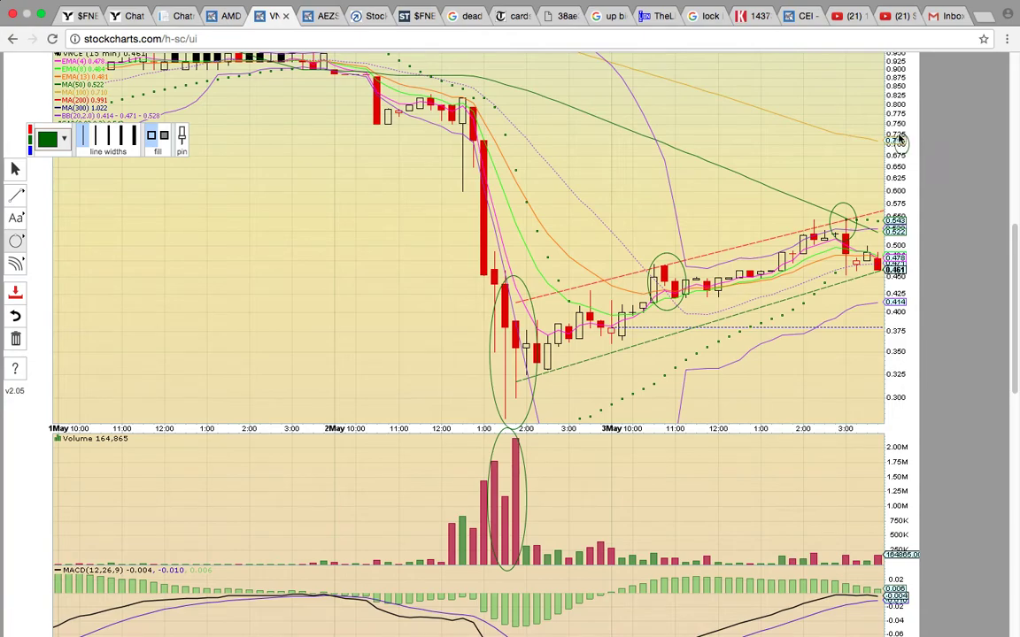
left_click_drag(908, 154, 860, 121)
left_click_drag(909, 320, 882, 292)
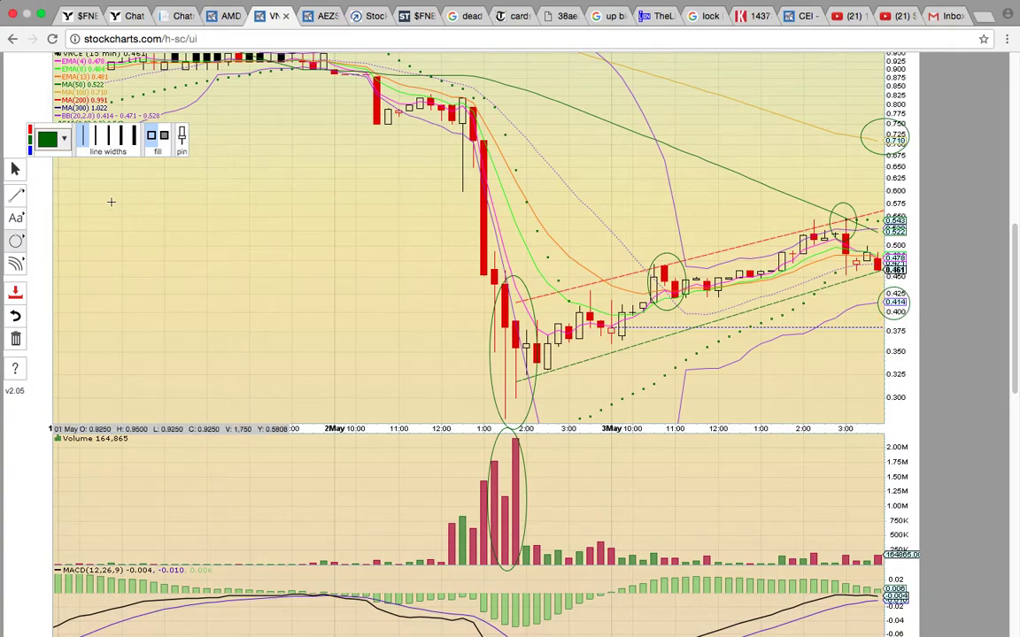
- Place a horizontal support line near 0.33 on the VNCE chart
left_click(18, 193)
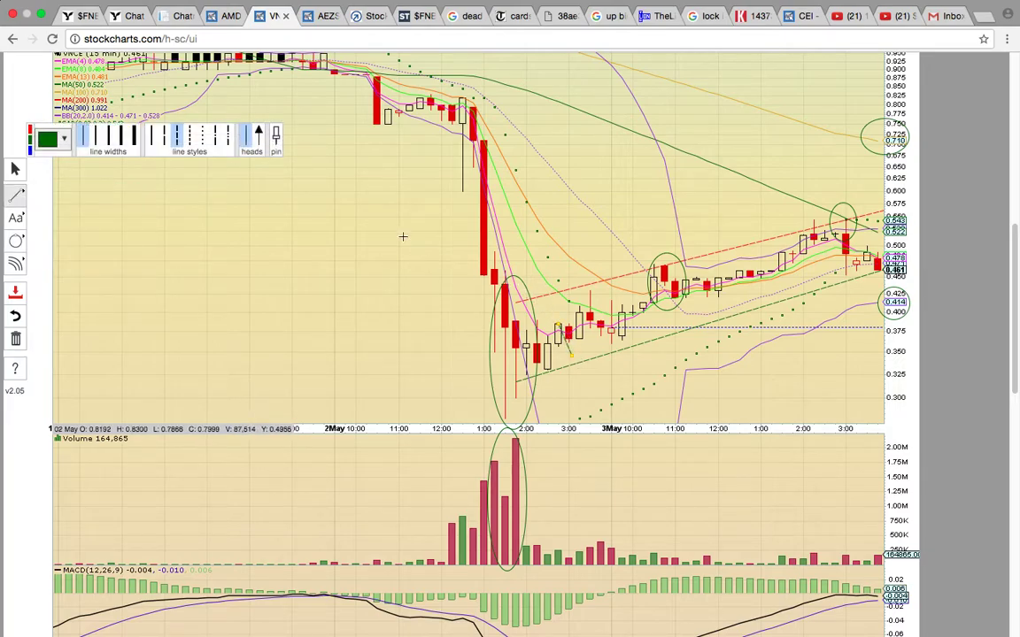
left_click(19, 195)
left_click(76, 236)
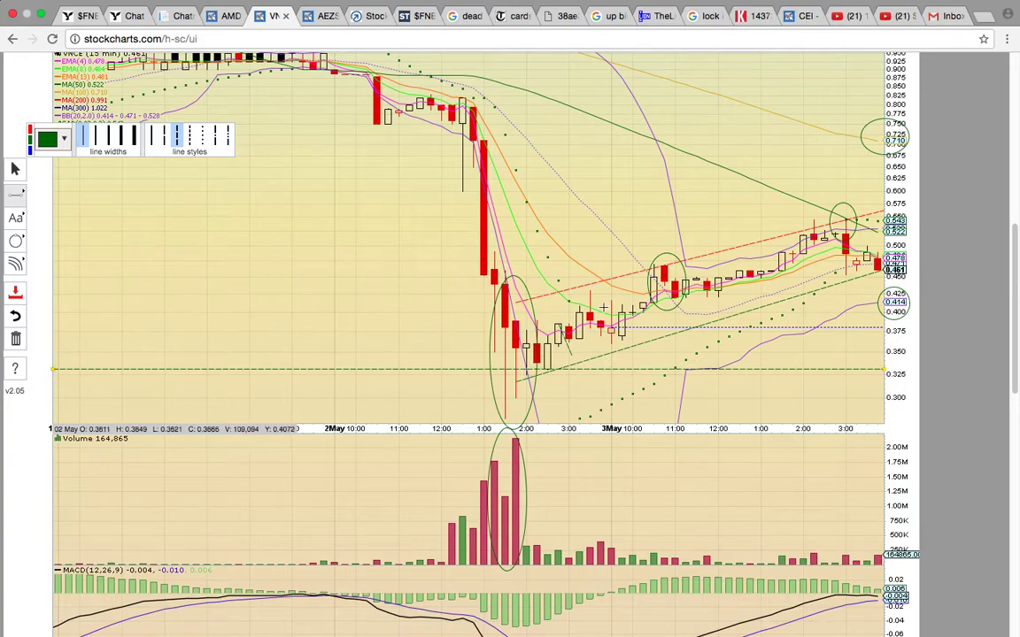
left_click(783, 368)
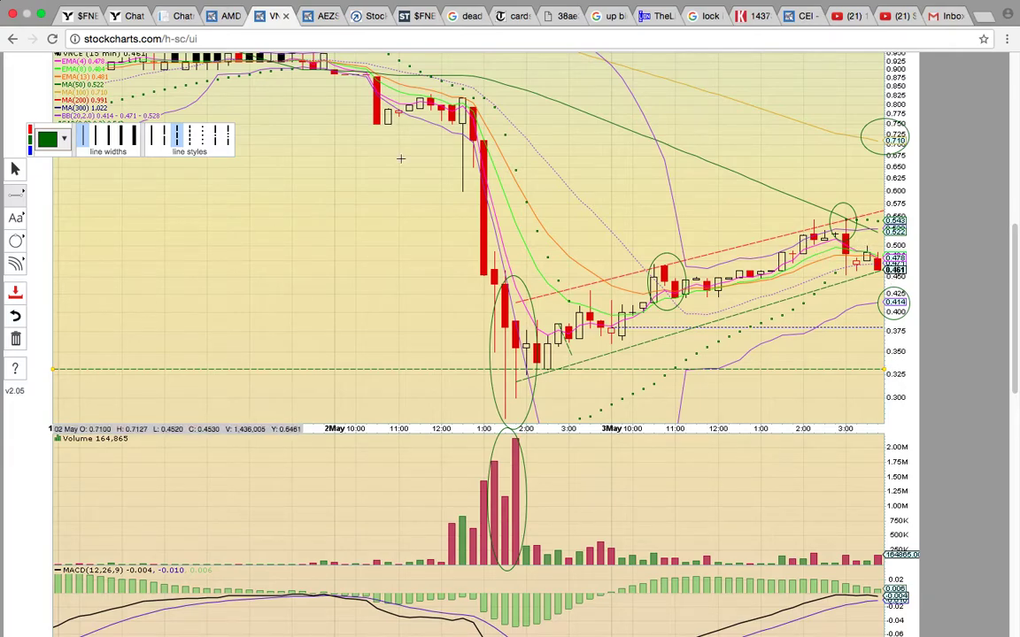
- Add a red horizontal resistance line near 0.513
left_click(16, 189)
left_click(75, 232)
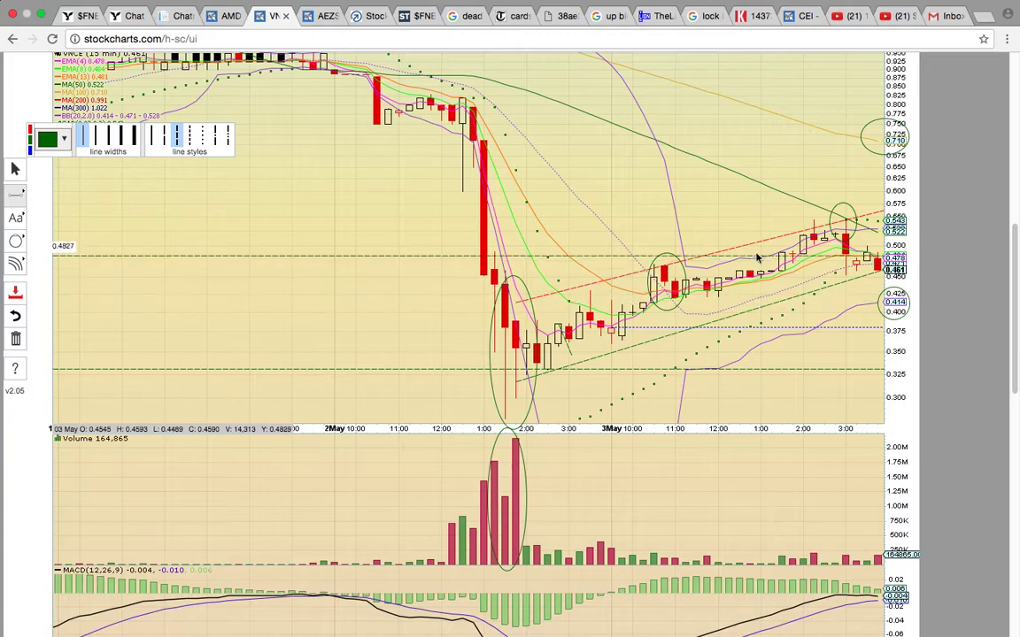
left_click(761, 237)
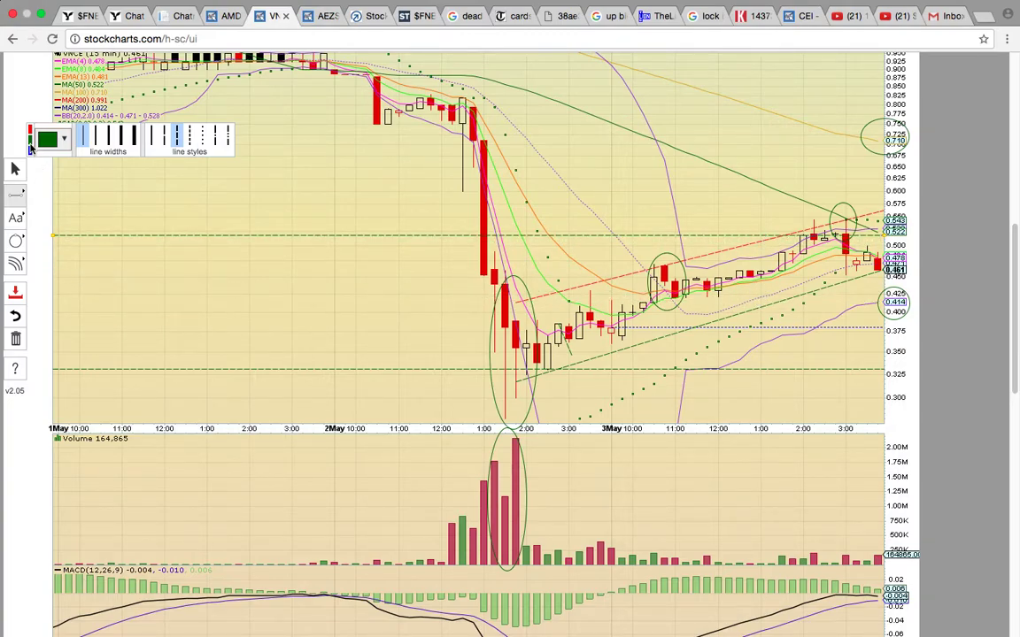
left_click(31, 131)
left_click(16, 241)
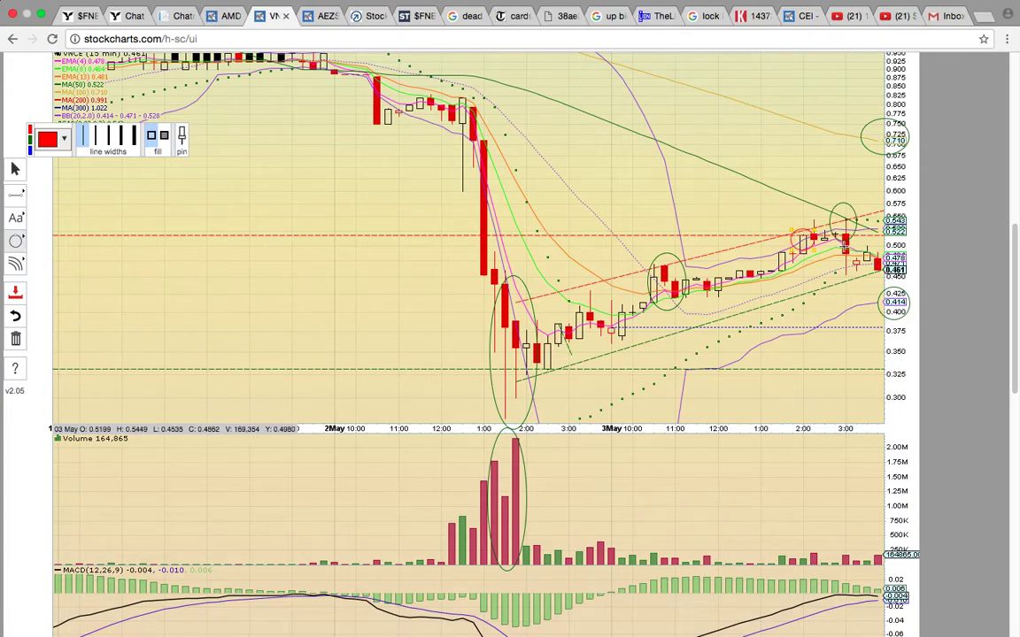
- Select the red ellipse at the recent VNCE candles by the 0.52 resistance line
left_click(836, 237)
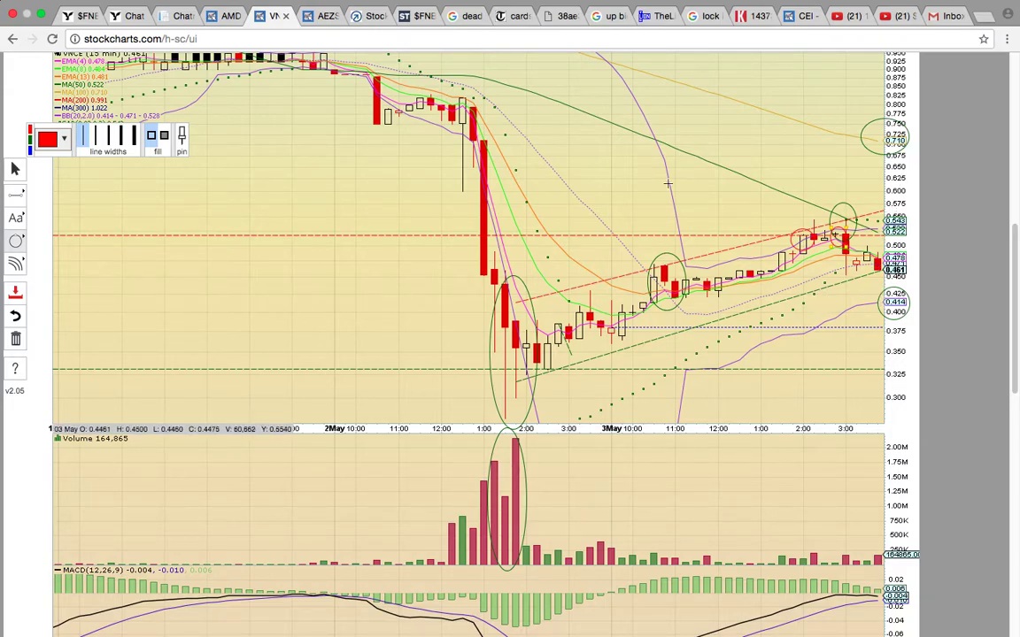
- Switch to the AEZS chart and scroll to its 15-minute price and volume panels
left_click(322, 15)
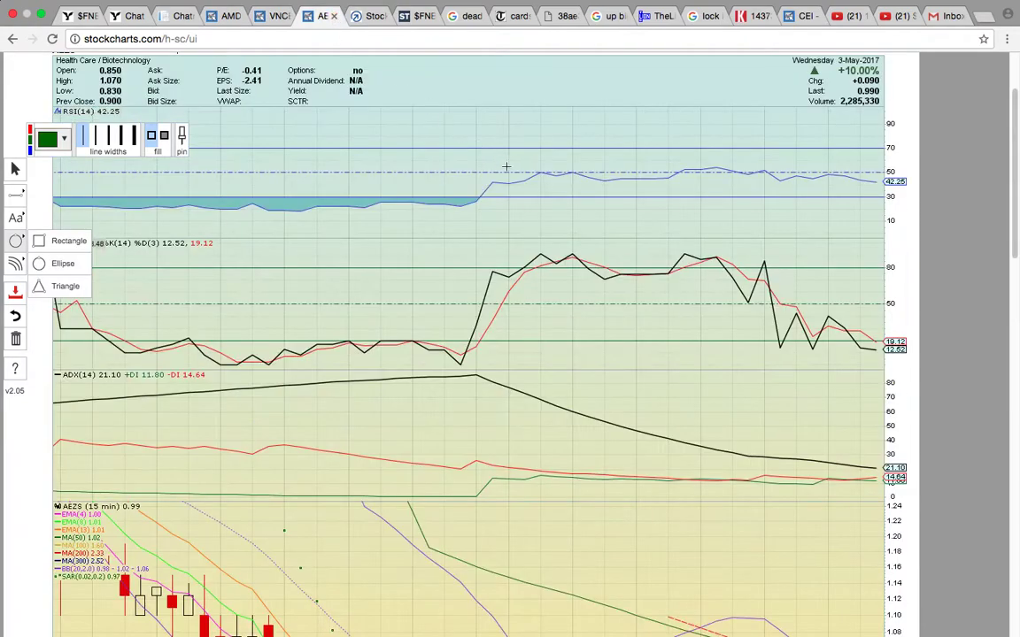
scroll(530, 199, "up", 1)
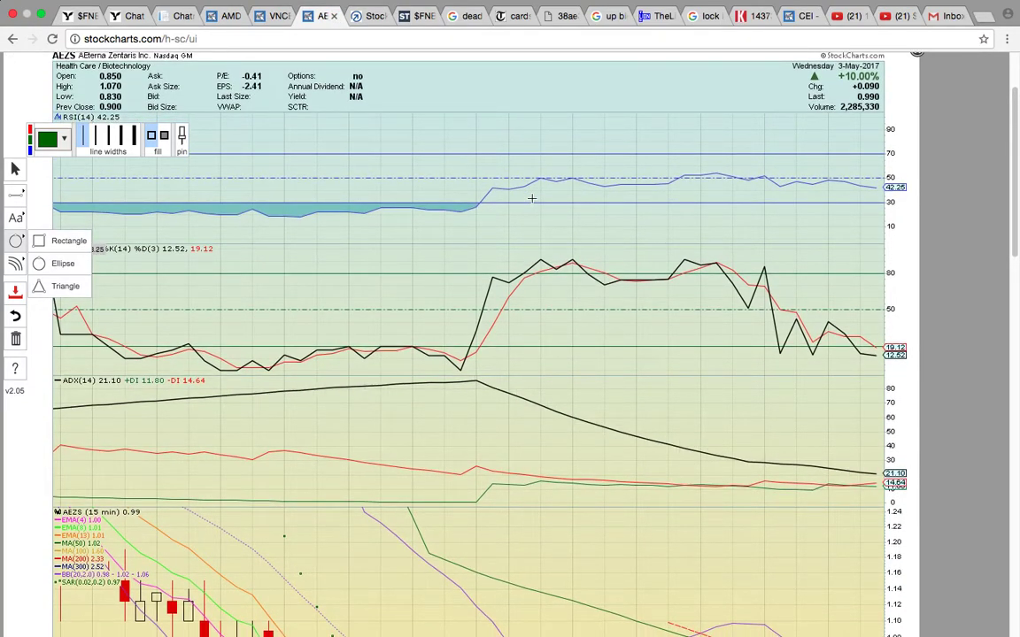
scroll(531, 198, "down", 10)
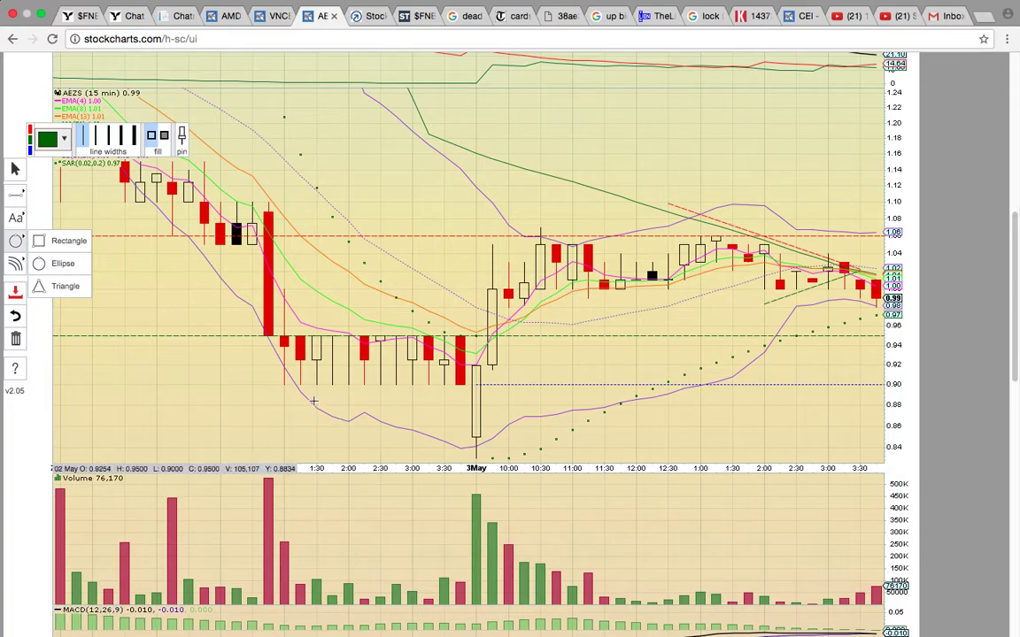
- Circle the 2 May afternoon AEZS candle base with an ellipse and add a horizontal support line at 0.90
left_click(39, 263)
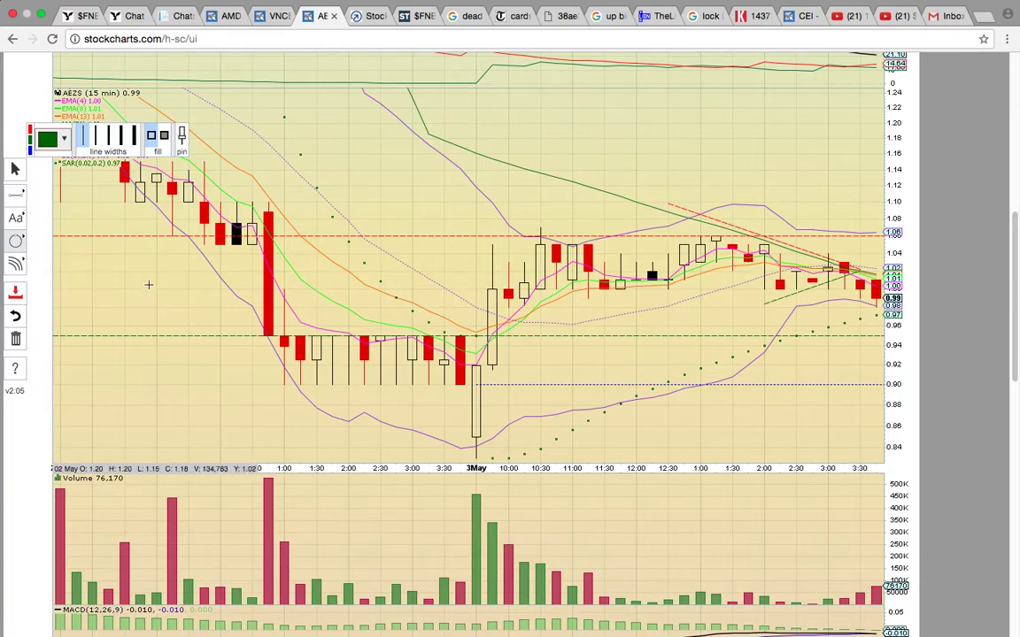
left_click_drag(423, 365, 271, 406)
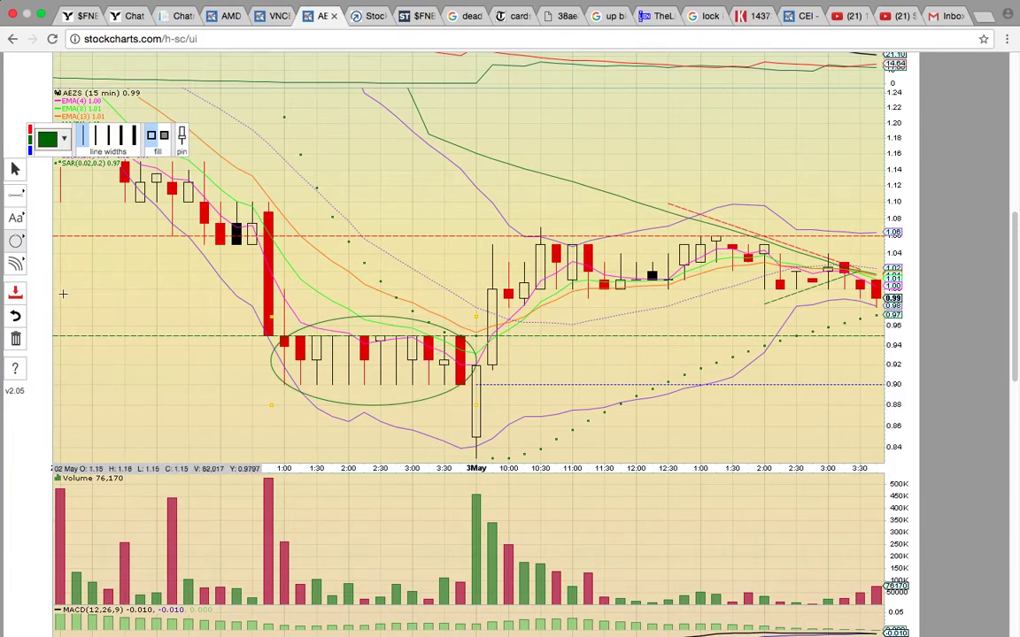
left_click(15, 193)
left_click(75, 237)
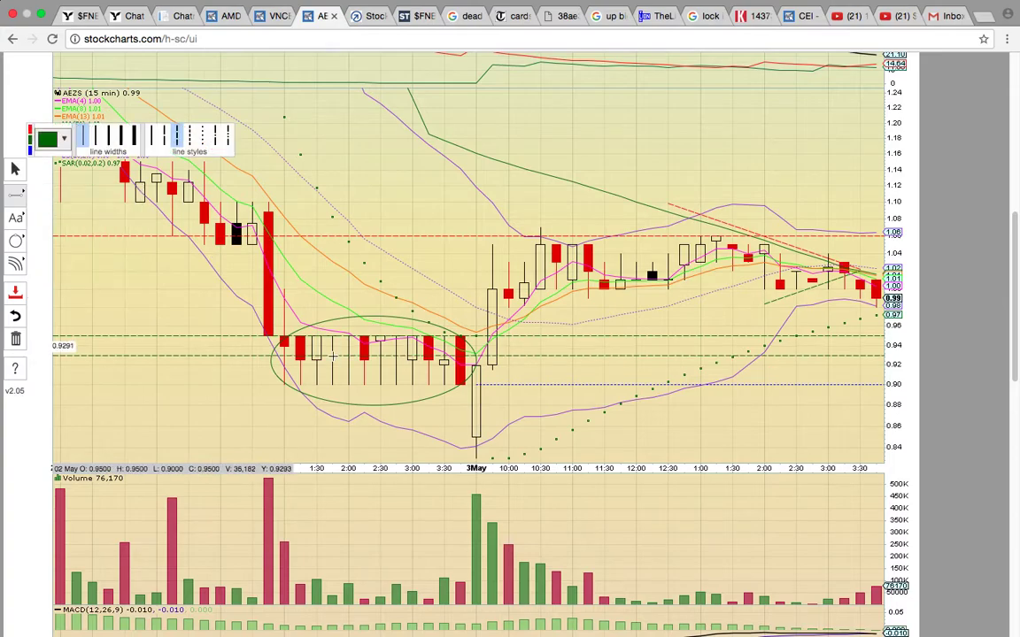
left_click(341, 389)
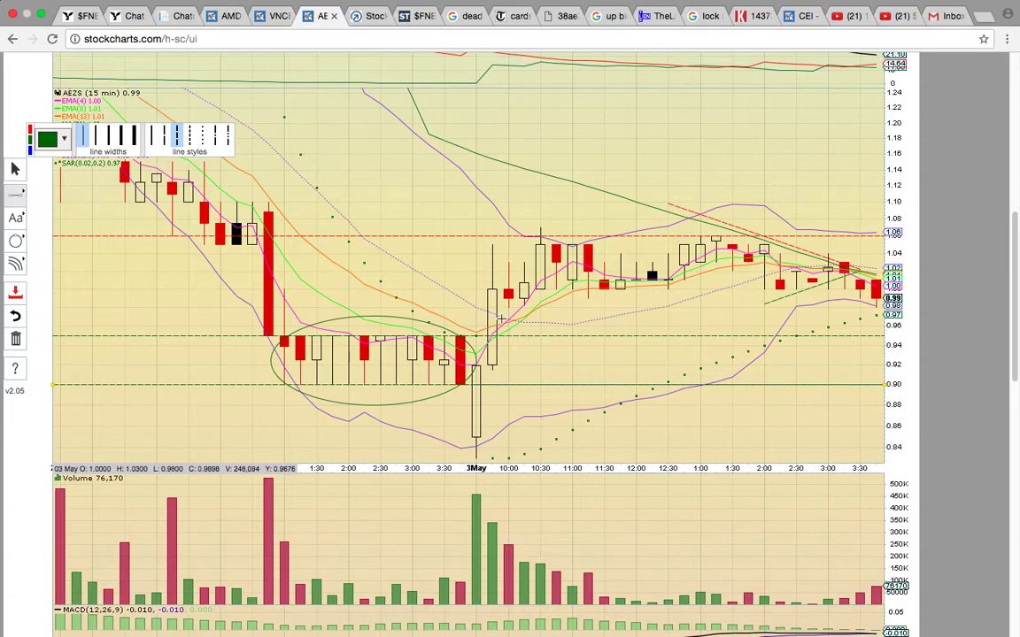
left_click_drag(460, 289, 500, 334)
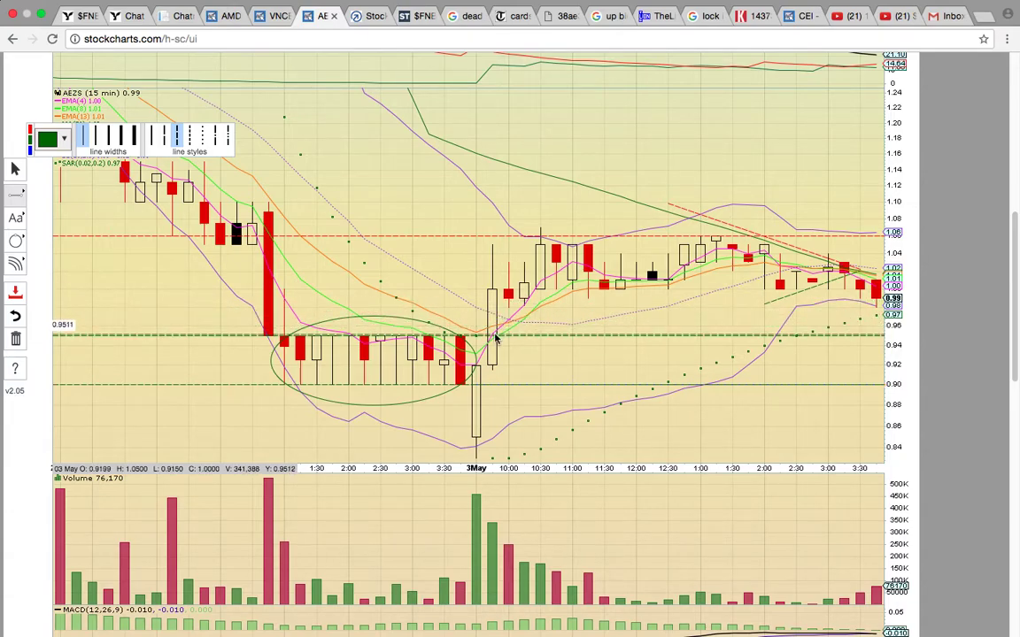
- Draw small ellipses around the 3 May 10:00 breakout candle and two early-afternoon high candles
left_click(16, 241)
left_click_drag(509, 317, 481, 283)
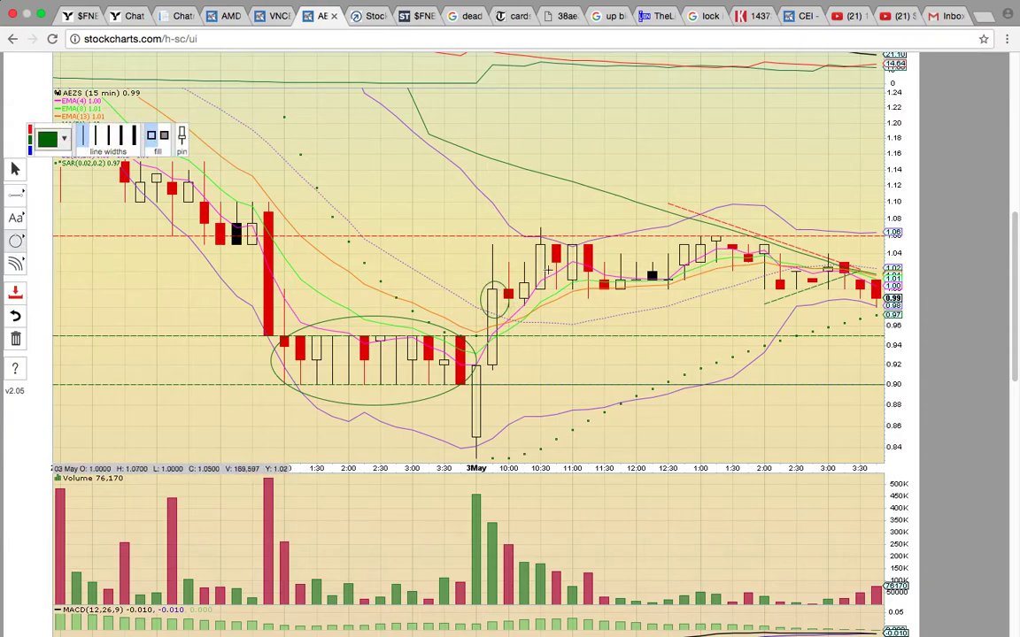
mouse_move(781, 263)
left_mouse_down()
mouse_move(772, 239)
mouse_move(772, 250)
left_mouse_up()
left_click_drag(702, 228, 728, 250)
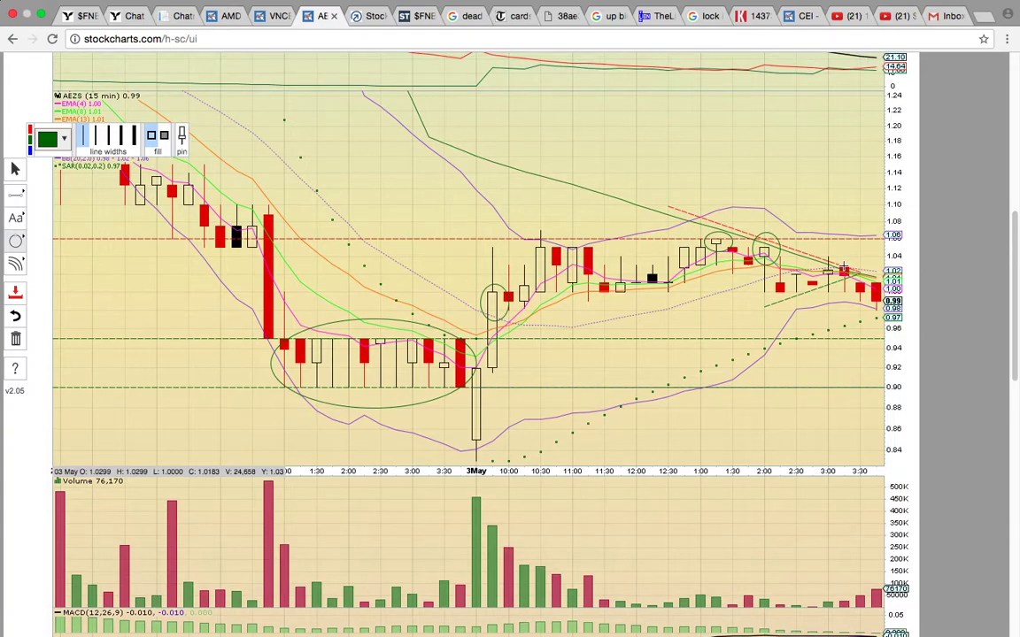
- Draw an ellipse around the MA(100) and MA(200) entries in the chart legend
scroll(843, 264, "down", 2)
scroll(844, 264, "up", 2)
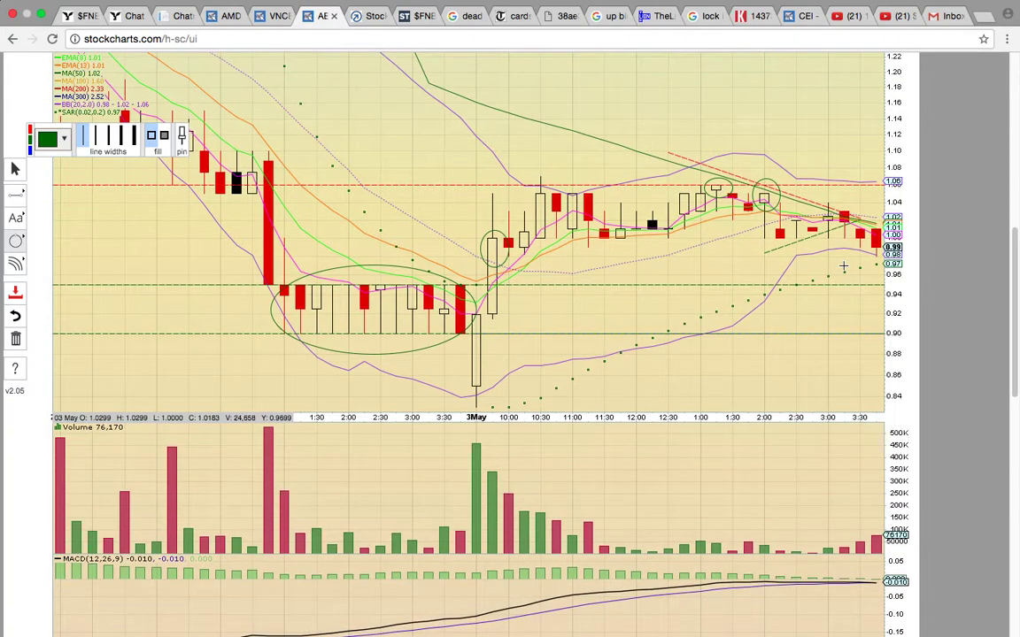
scroll(844, 264, "up", 2)
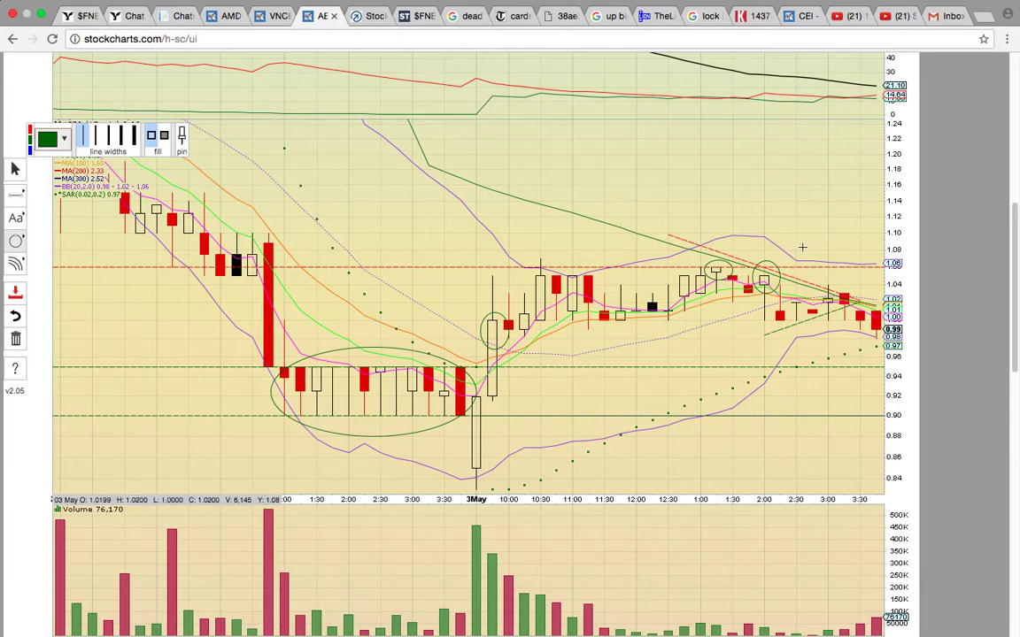
scroll(802, 248, "up", 3)
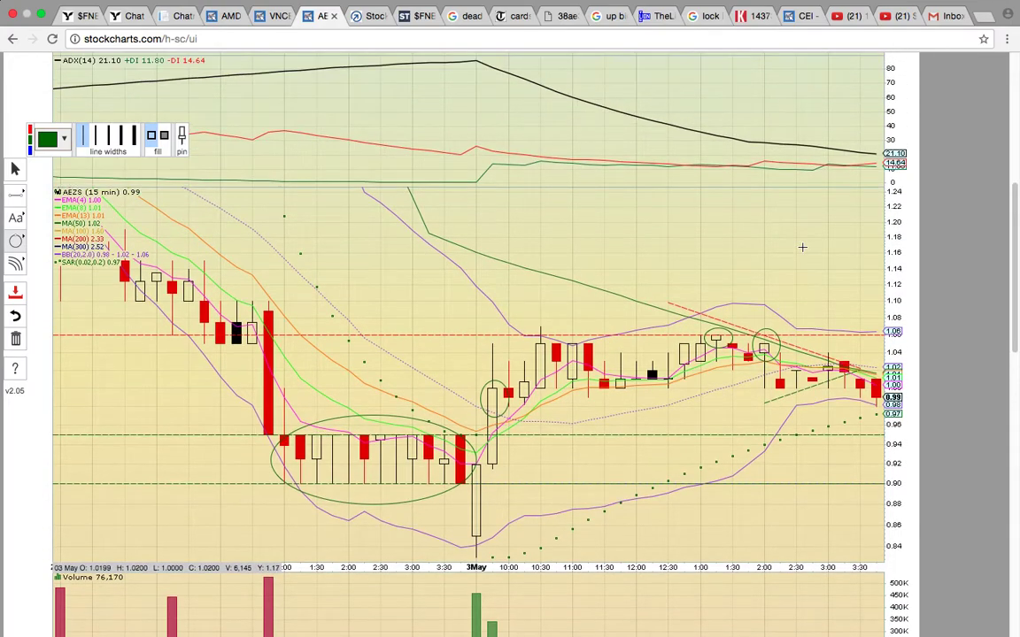
left_click_drag(122, 251, 46, 223)
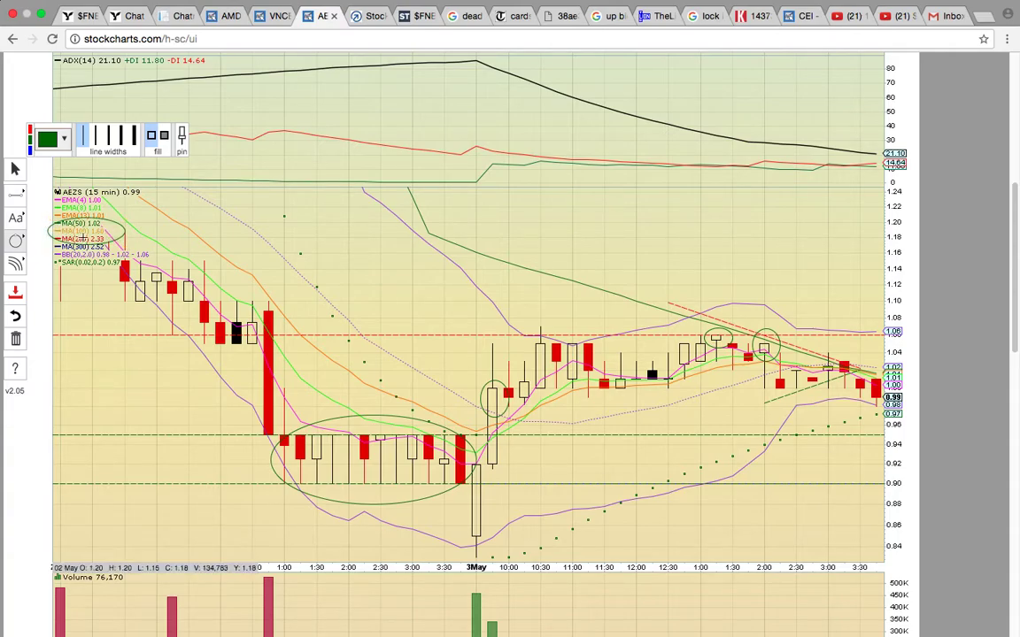